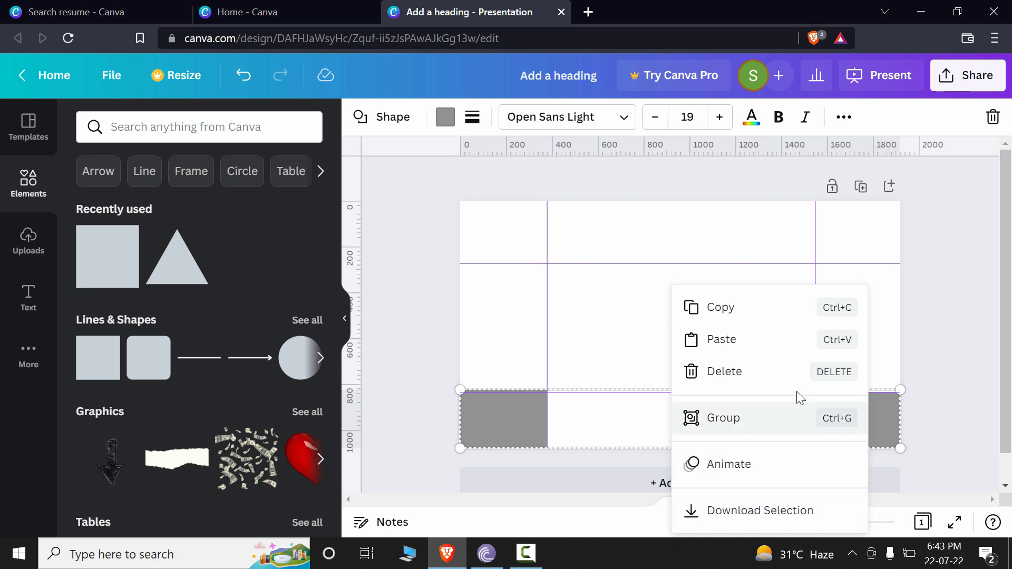
Step: Delete the four grey rectangles from the corners of the slide
left_click(802, 373)
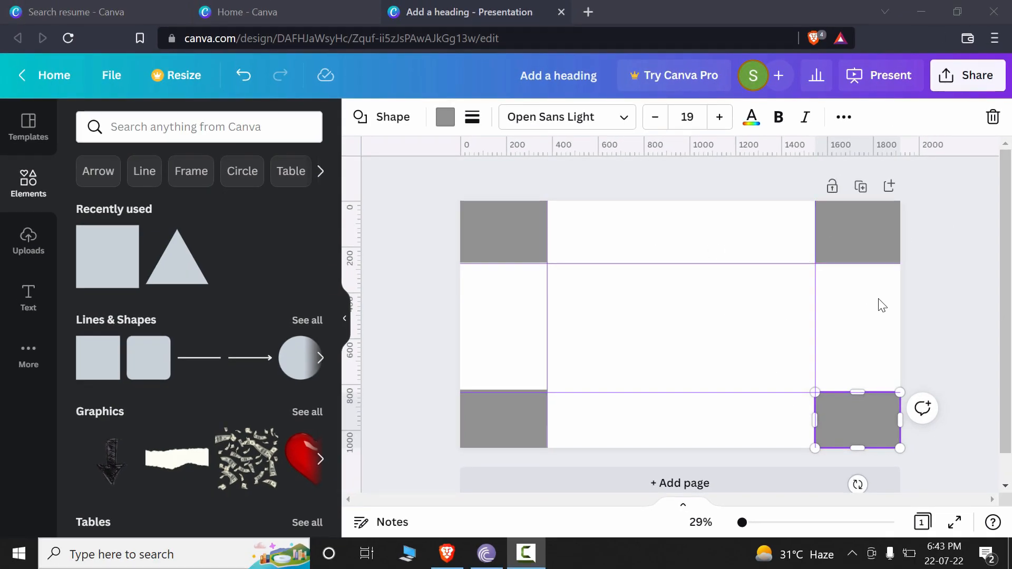
left_click_drag(878, 287, 401, 227)
key("Delete")
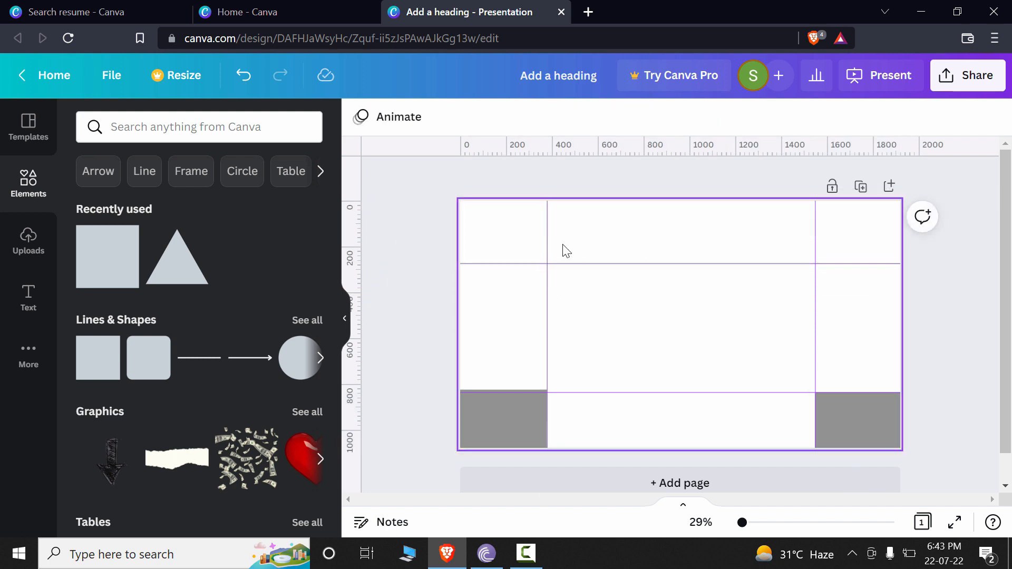
left_click_drag(476, 211, 876, 456)
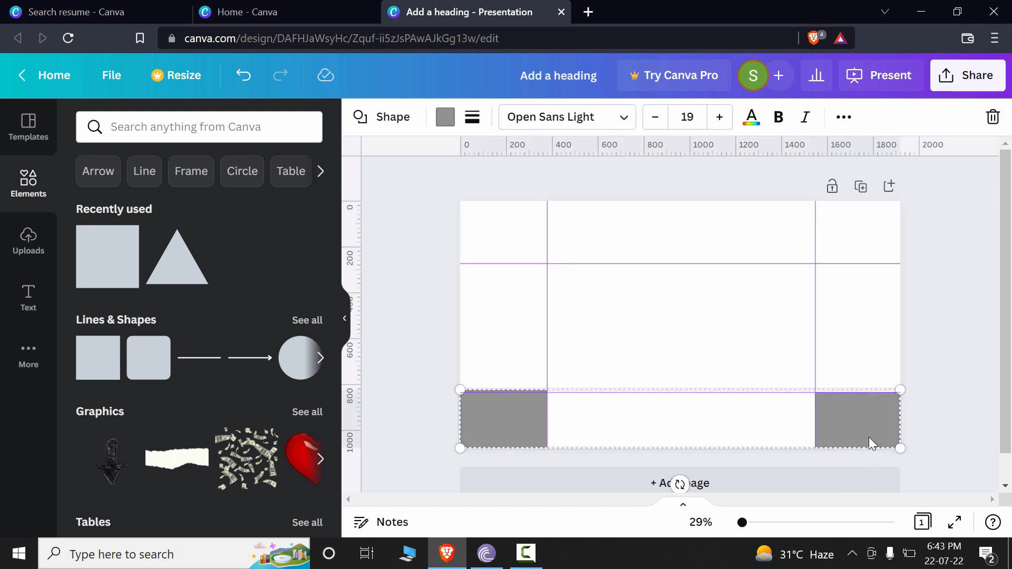
right_click(869, 438)
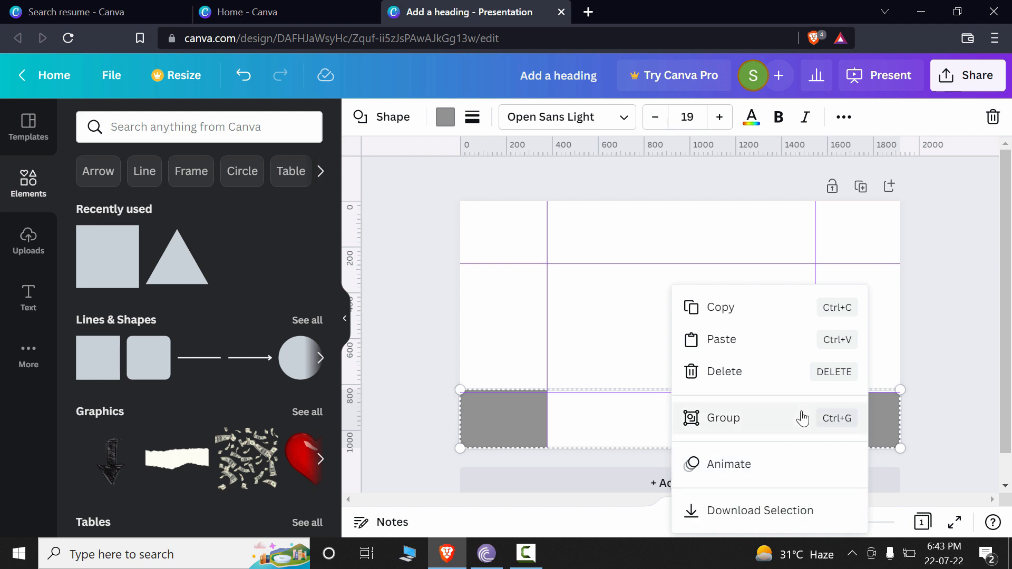
left_click(793, 371)
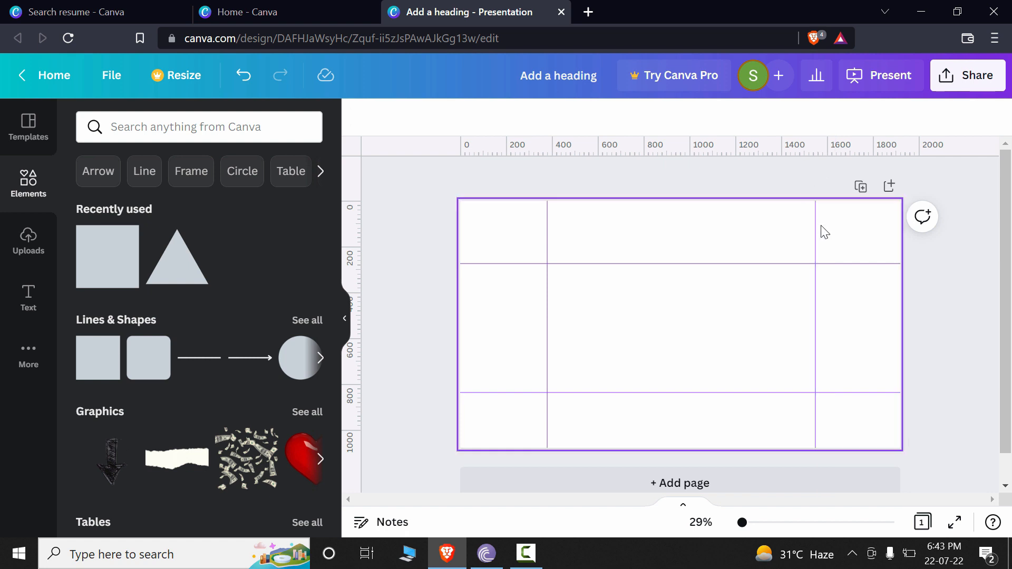
Step: Hide the rulers and guides around the blank slide
left_click(111, 75)
left_click(273, 233)
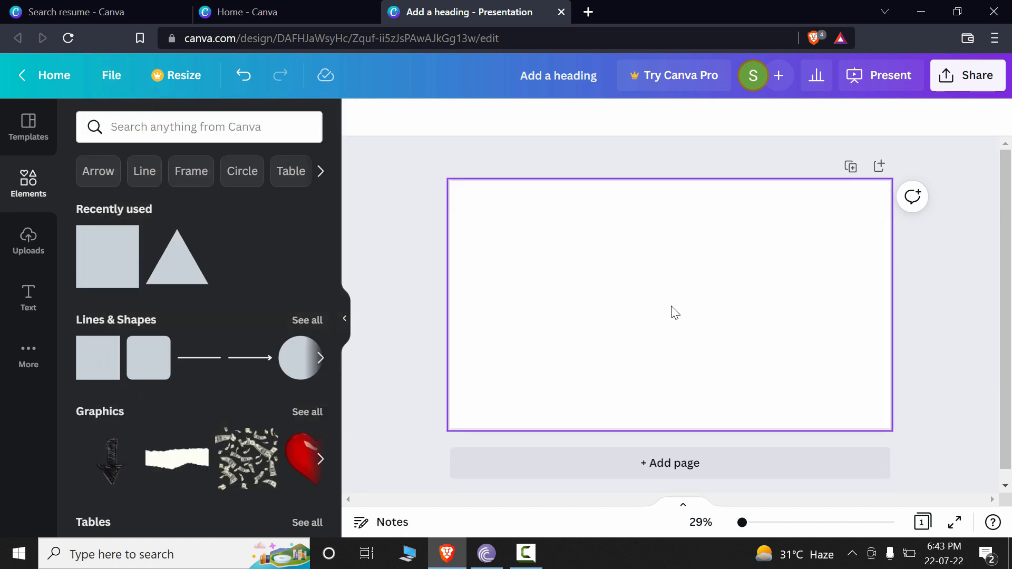
left_click(785, 376)
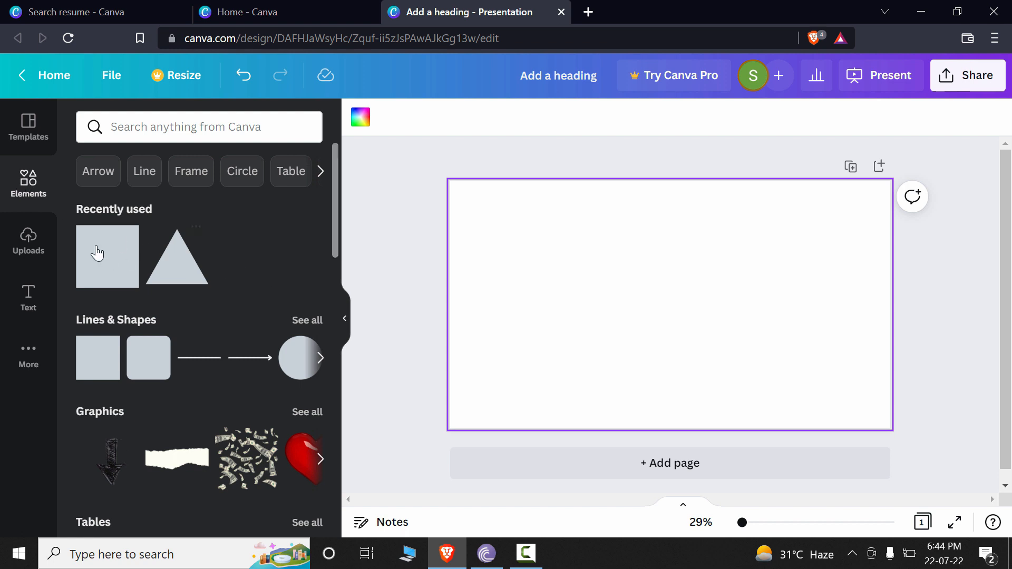
Step: Search the elements for "line" and place a plain solid line from the Lines collection on the slide's upper part
left_click(181, 129)
type("line")
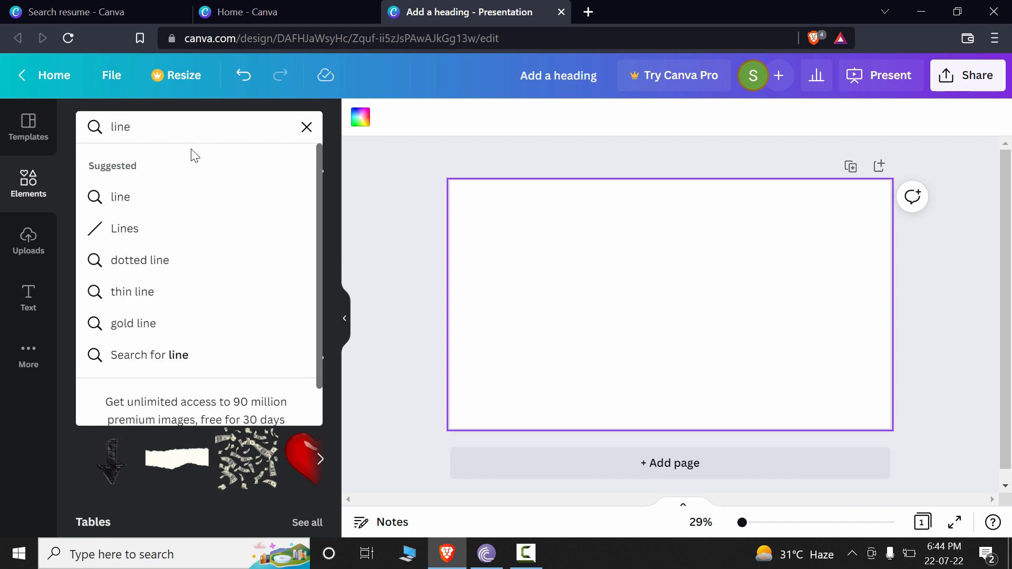
left_click(183, 235)
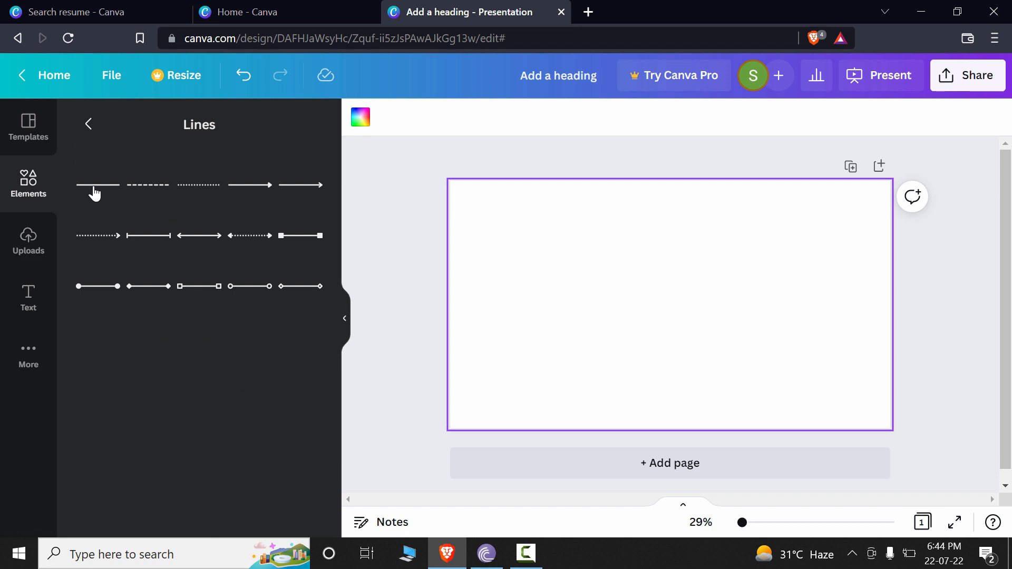
left_click_drag(95, 193, 591, 248)
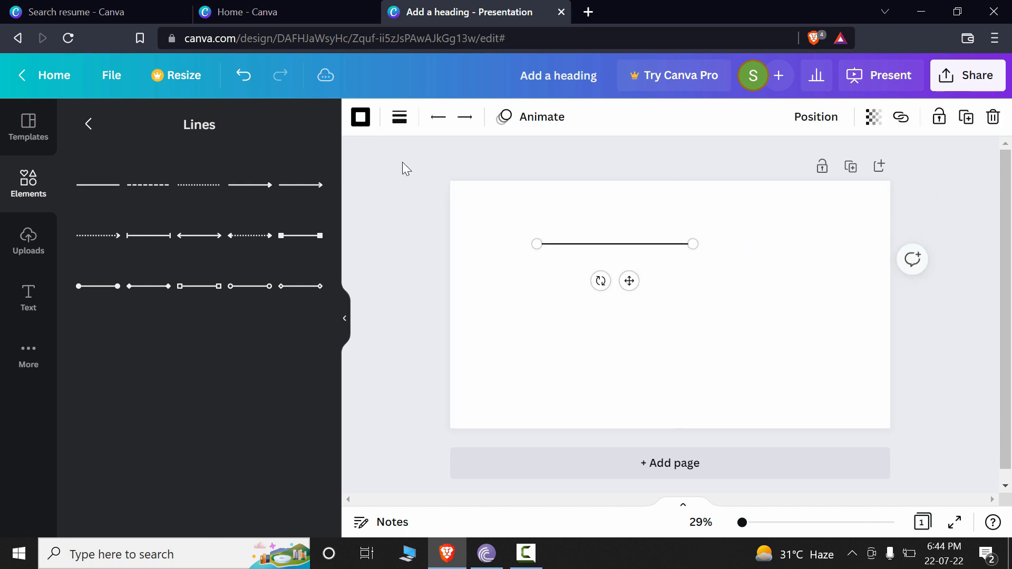
Step: Increase the line's weight to turn it into a thick bar
left_click(400, 121)
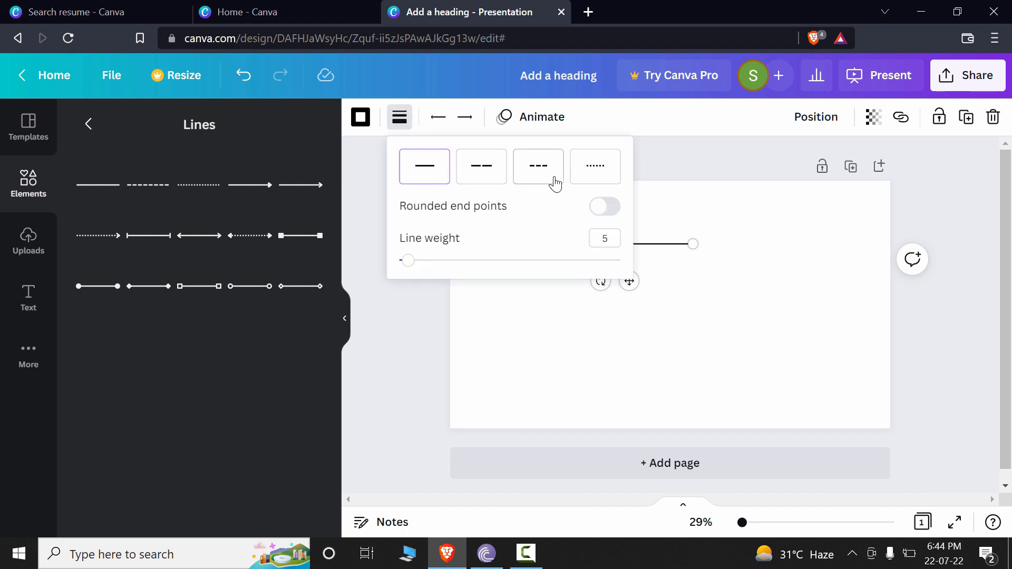
left_click_drag(408, 262, 467, 267)
left_click(619, 370)
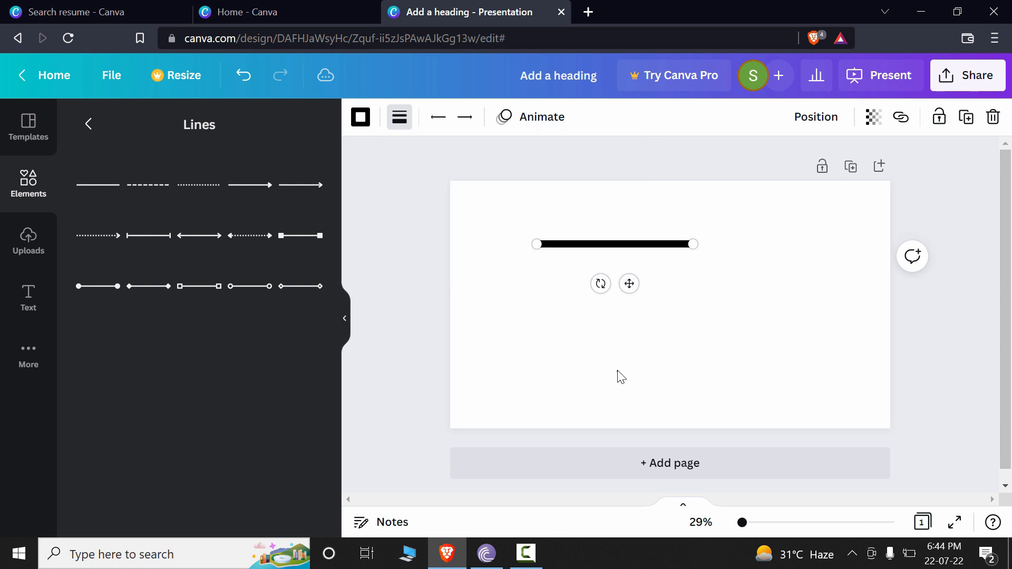
left_click(684, 245)
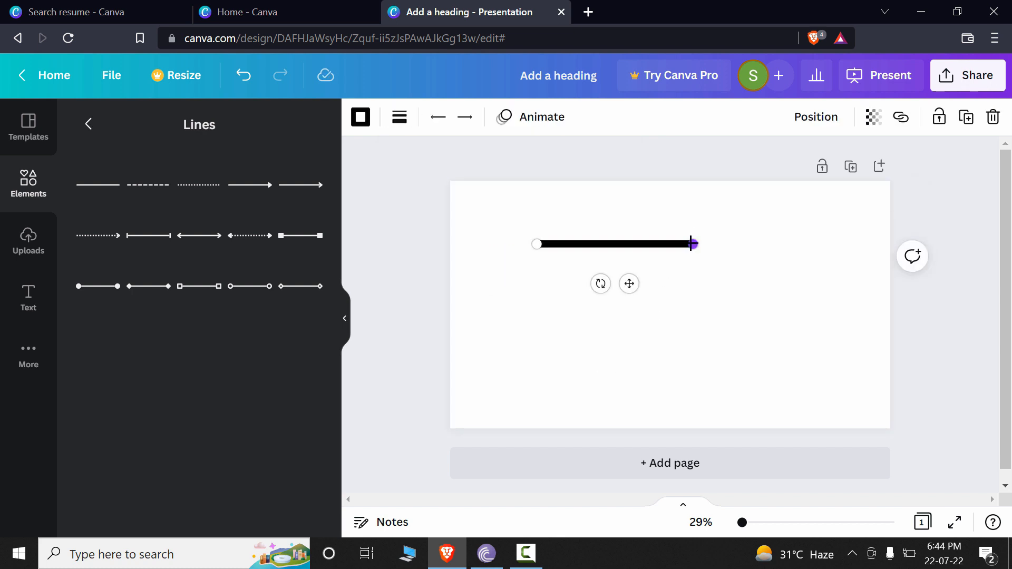
Step: Lengthen the black line at both ends and centre it horizontally on the upper part of the slide
left_click_drag(691, 244, 861, 246)
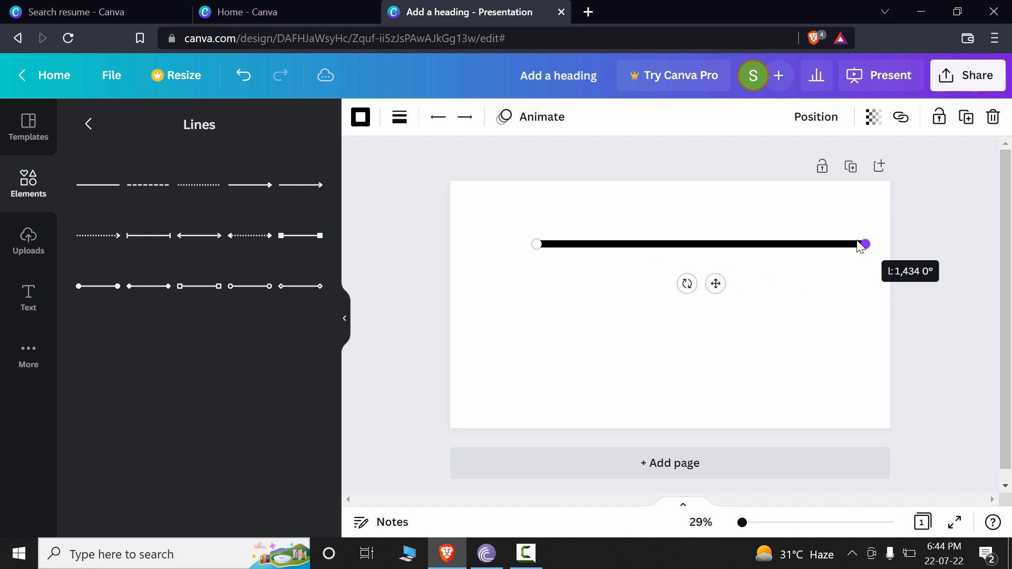
left_click_drag(535, 244, 514, 244)
left_click(632, 248)
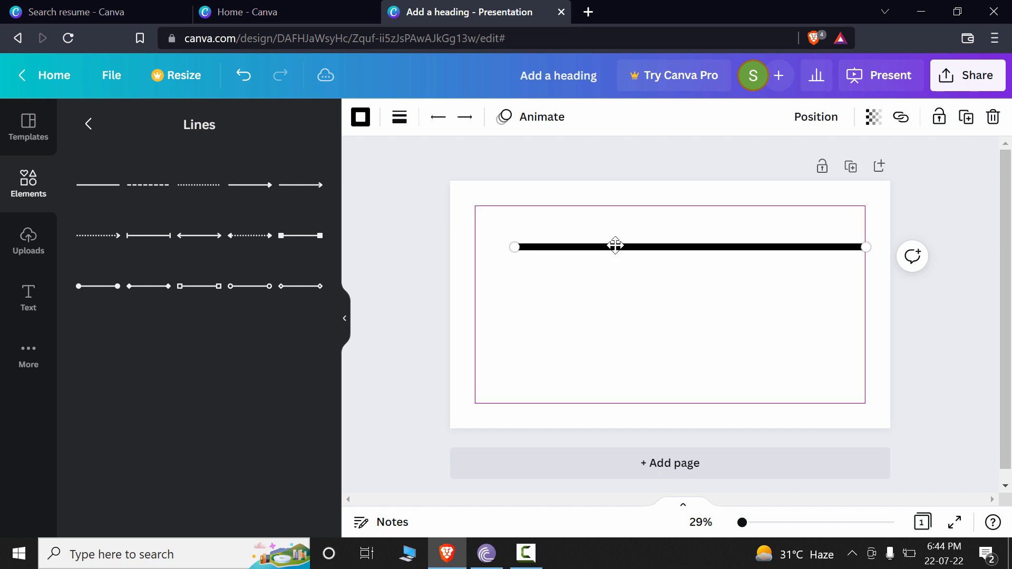
left_click(758, 250)
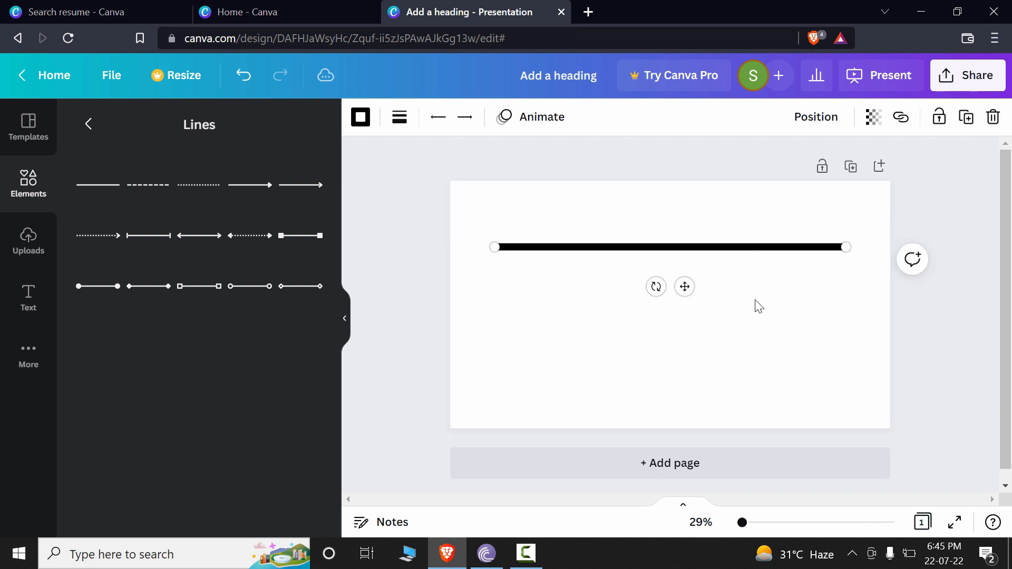
Step: Change the thick line's colour to the dark green of the default colours
left_click(360, 121)
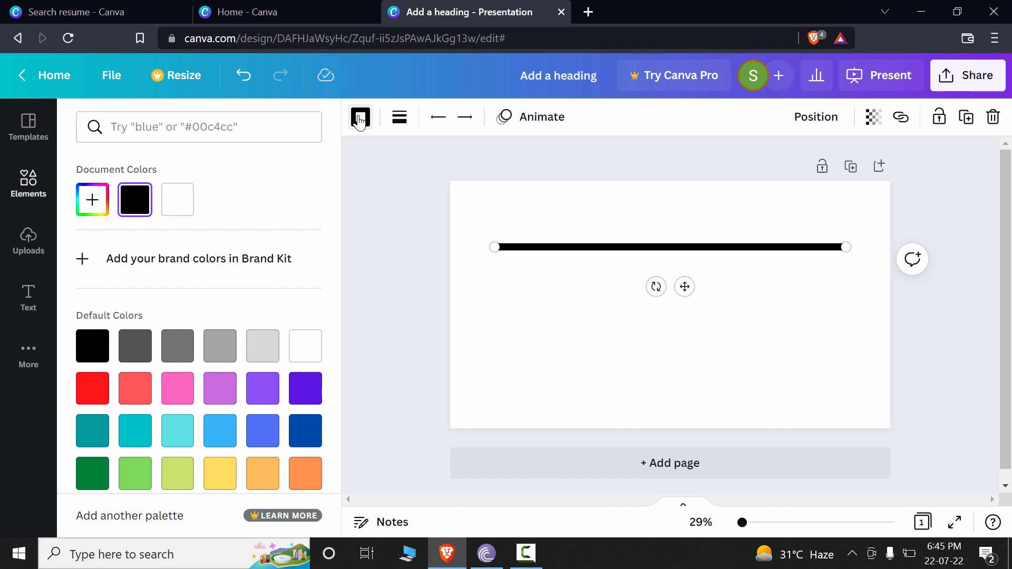
scroll(262, 368, "down", 1)
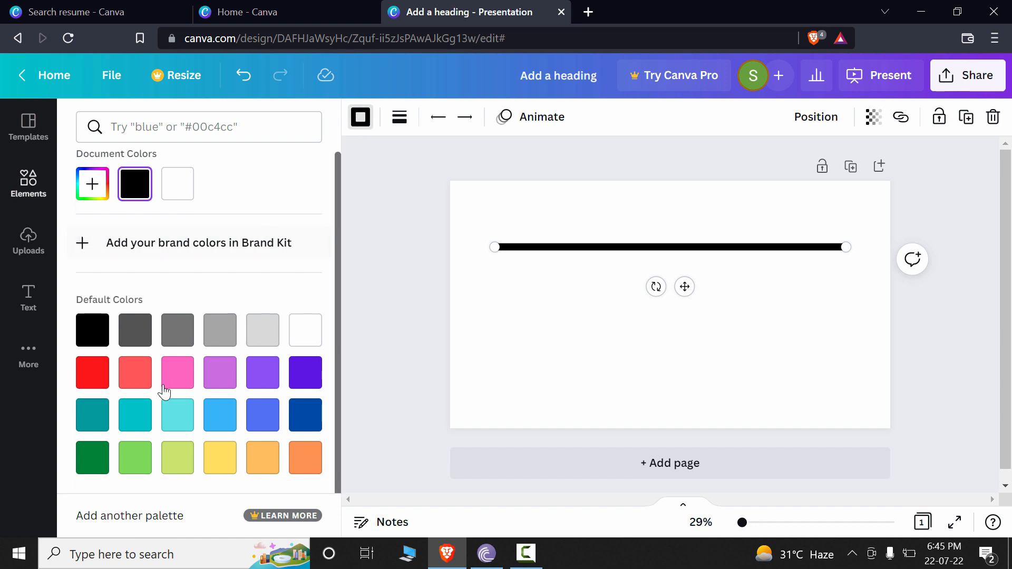
left_click(94, 456)
left_click(561, 357)
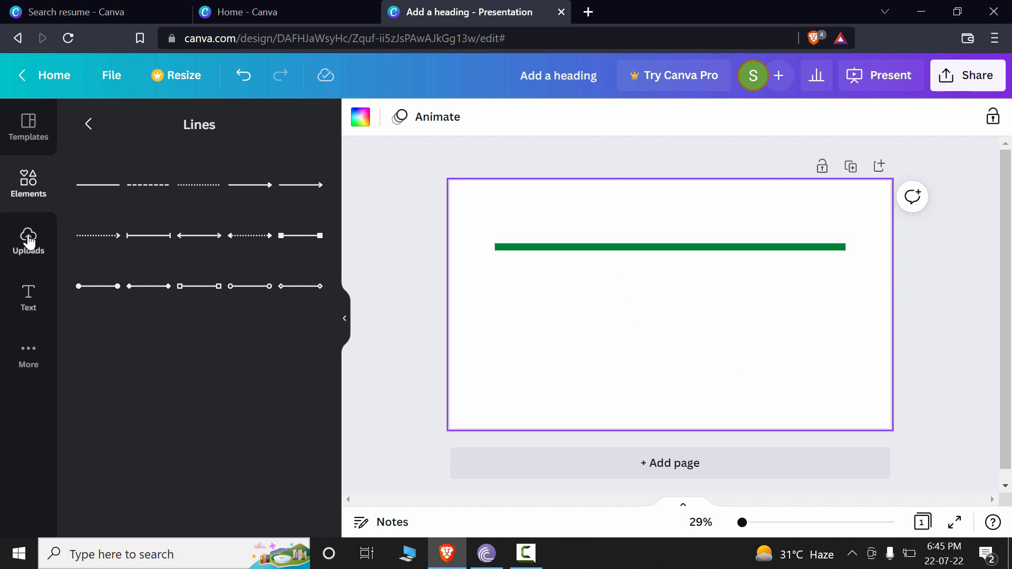
Step: Add a heading to the slide with the text "MY COMPLETE CANVA TRAINING"
left_click(36, 292)
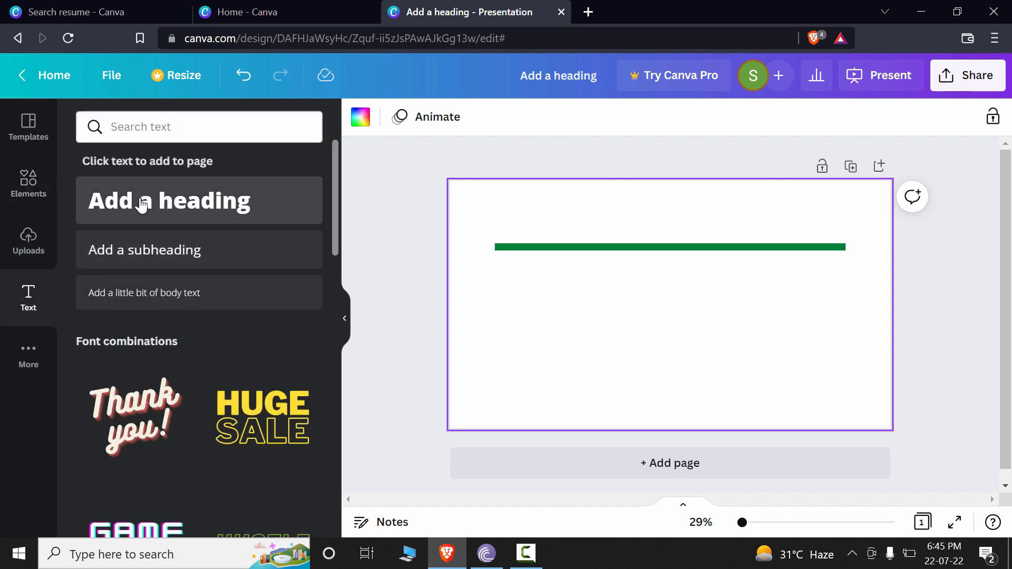
left_click(142, 204)
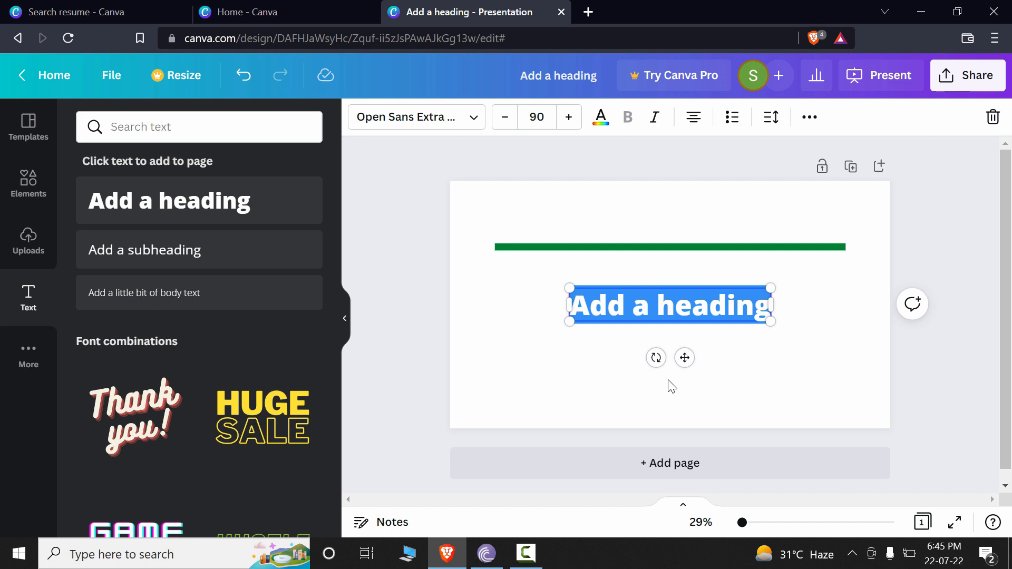
type("My Comple")
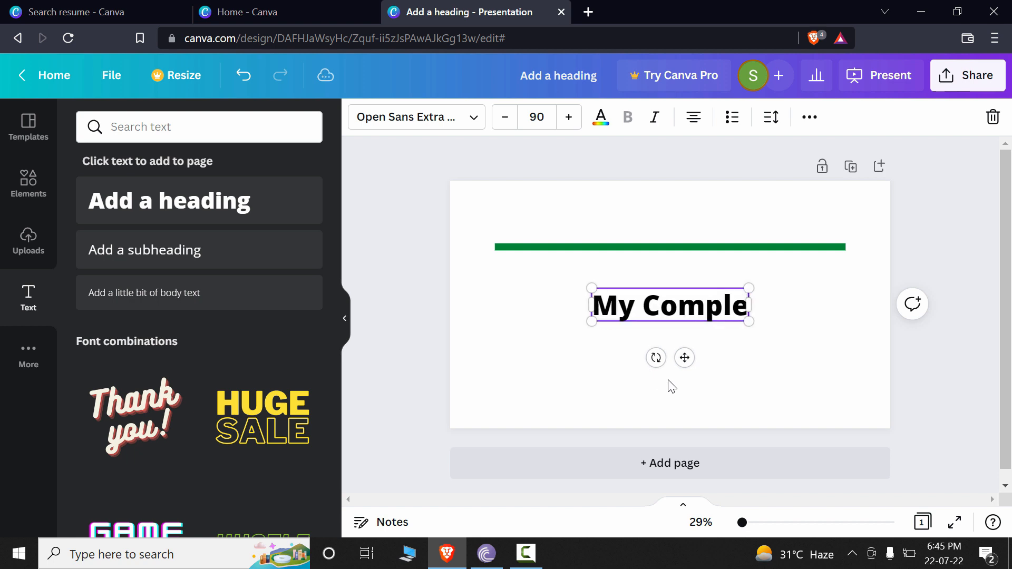
key("BackSpace")
key("BackSpace")
key("BackSpace")
key("BackSpace")
key("BackSpace")
key("BackSpace")
key("BackSpace")
key("BackSpace")
key("BackSpace")
type("MY COMPLETE CANVA TRAINING")
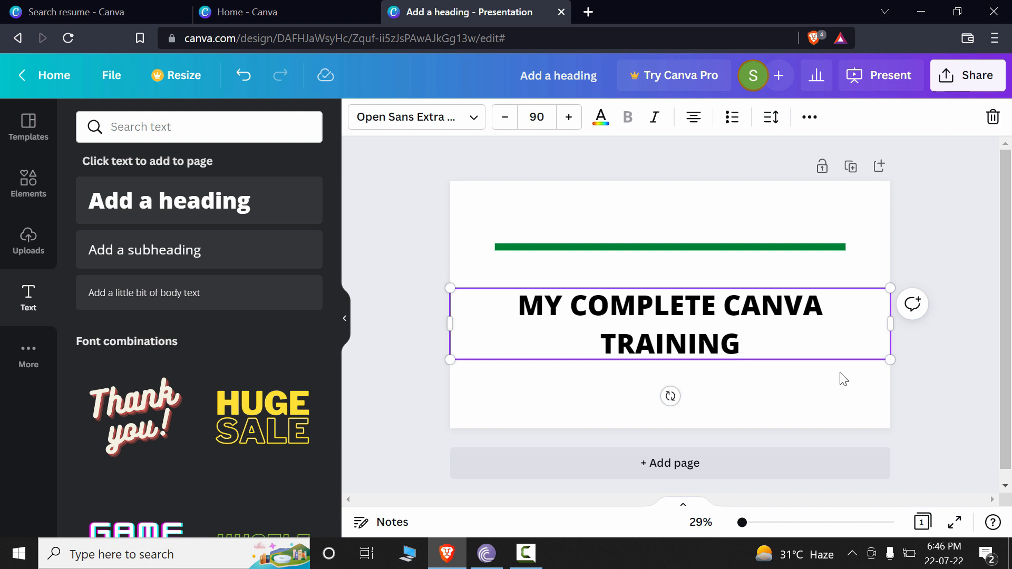
Step: Shrink the heading to font size 64.6 so its text fits on one line
left_click_drag(891, 360, 810, 297)
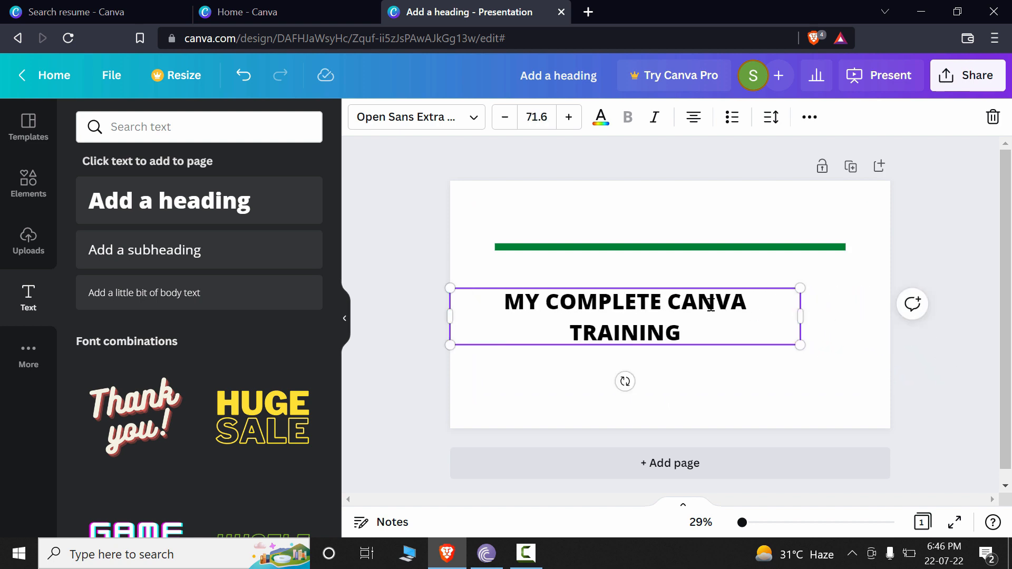
left_click(504, 117)
left_click(505, 116)
left_click(504, 116)
left_click(504, 117)
left_click(505, 117)
left_click(504, 117)
left_click(504, 117)
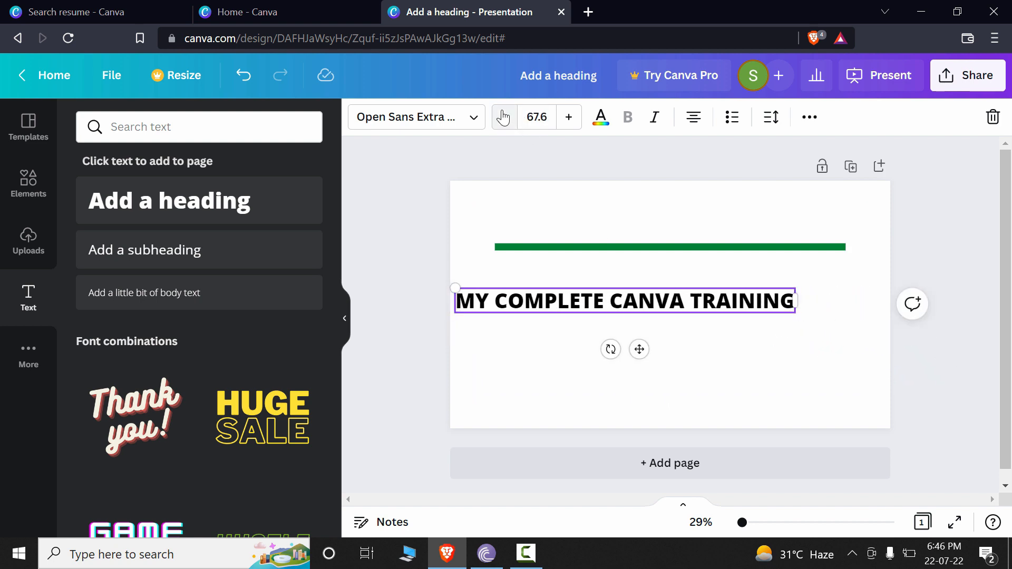
Step: Move the heading up so it sits horizontally centred just below the green line
left_click_drag(702, 305, 758, 303)
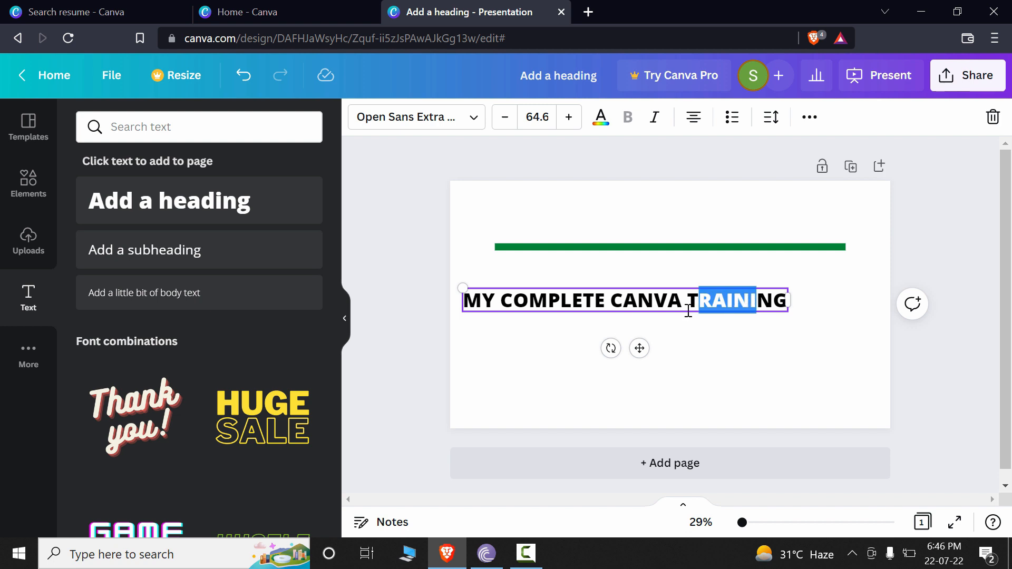
left_click(670, 337)
left_click_drag(667, 306, 711, 288)
left_click(801, 387)
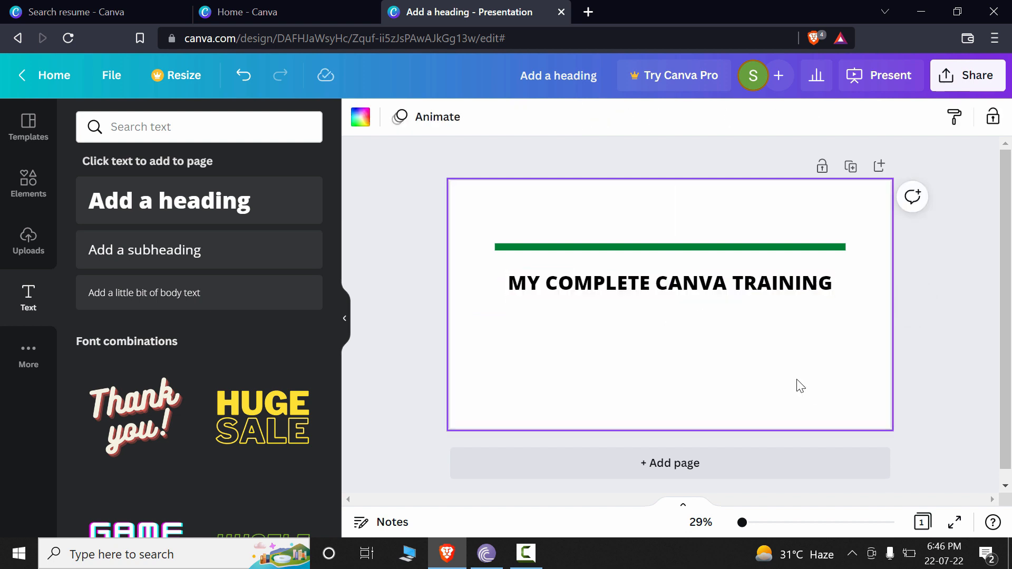
Step: Widen the heading's text box on both sides to align its edges with the ends of the green line
left_click(727, 287)
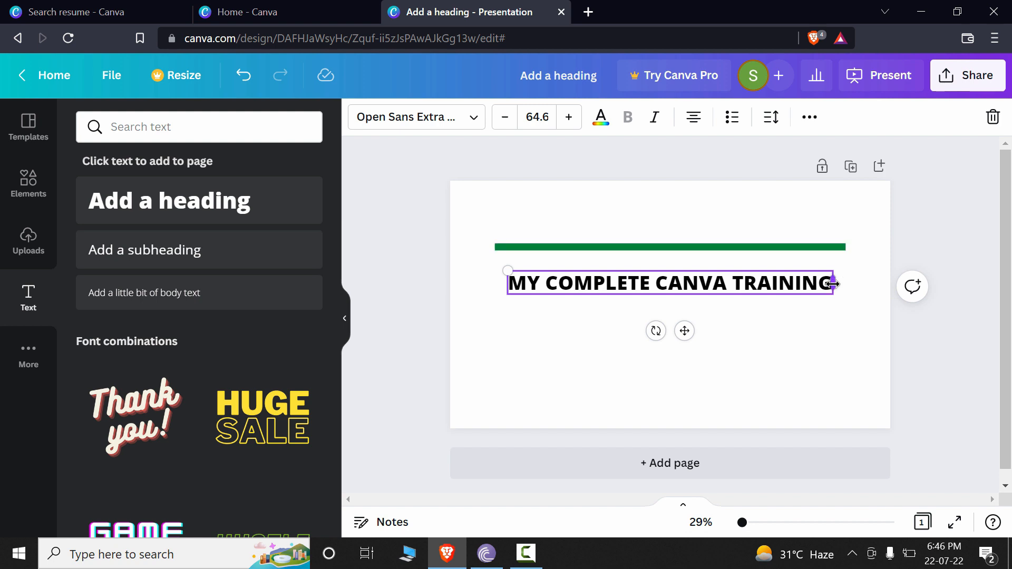
mouse_move(833, 284)
left_mouse_down()
mouse_move(847, 283)
mouse_move(833, 286)
left_mouse_up()
left_click_drag(742, 522, 748, 523)
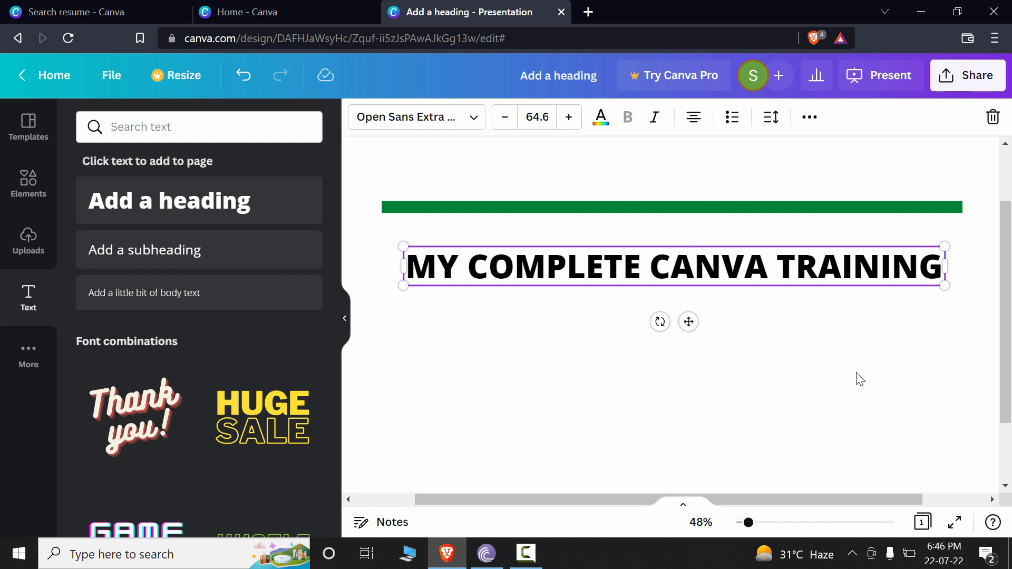
left_click_drag(945, 266, 965, 275)
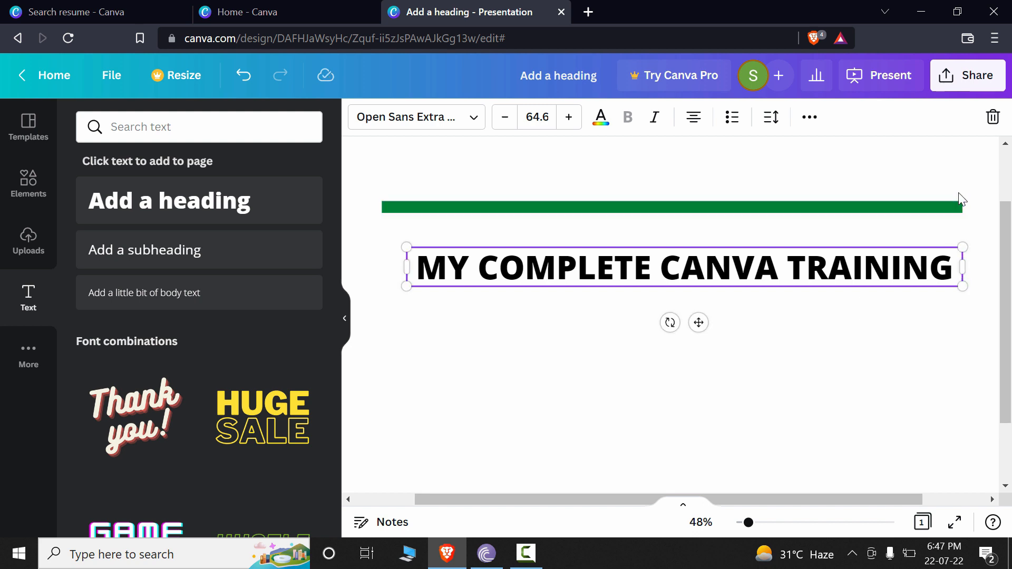
left_click(814, 383)
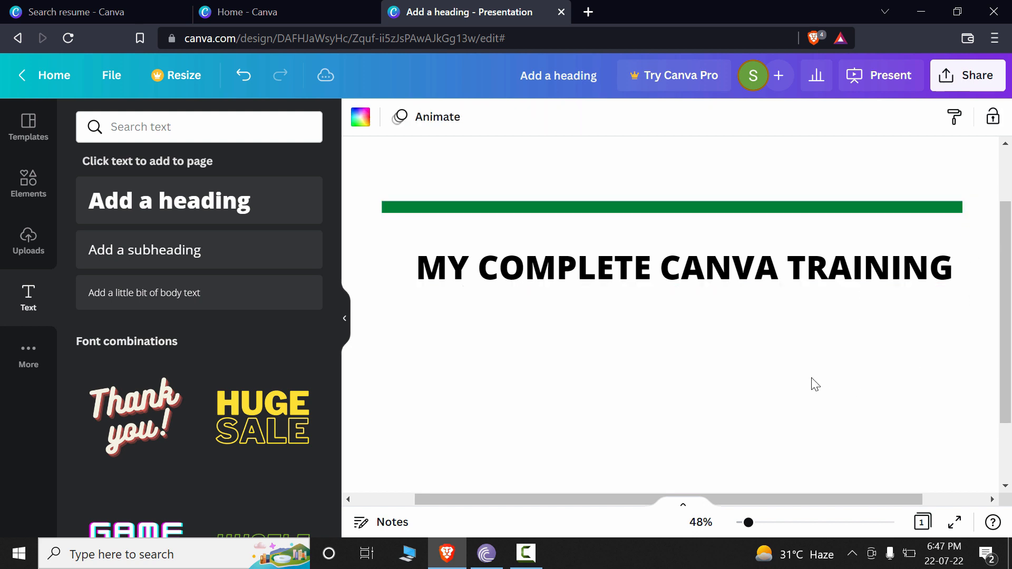
left_click(868, 279)
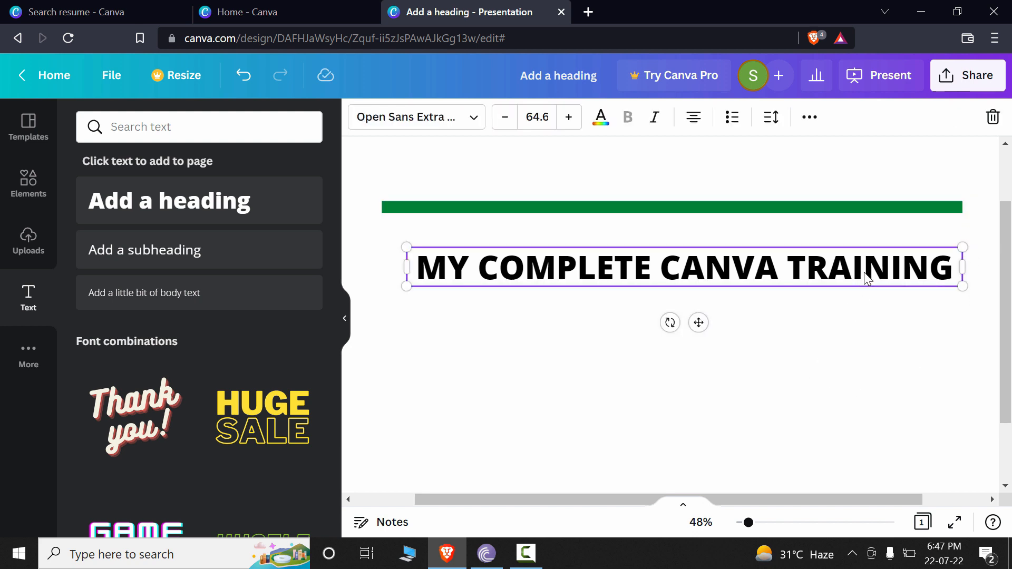
left_click_drag(397, 266, 381, 267)
left_click(406, 270)
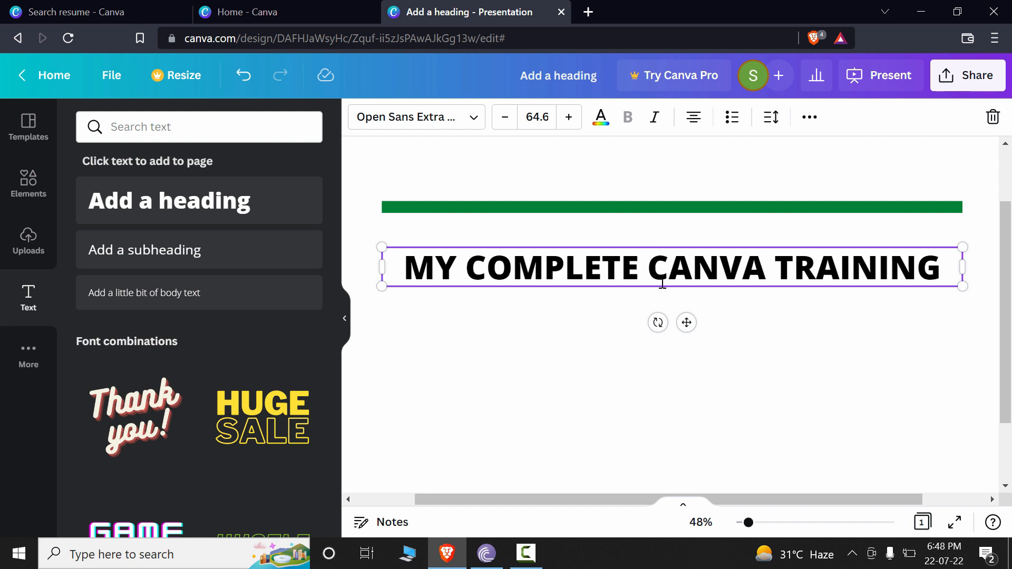
Step: Widen the heading's letter spacing to 312
left_click(845, 323)
left_click(820, 279)
left_click(838, 315)
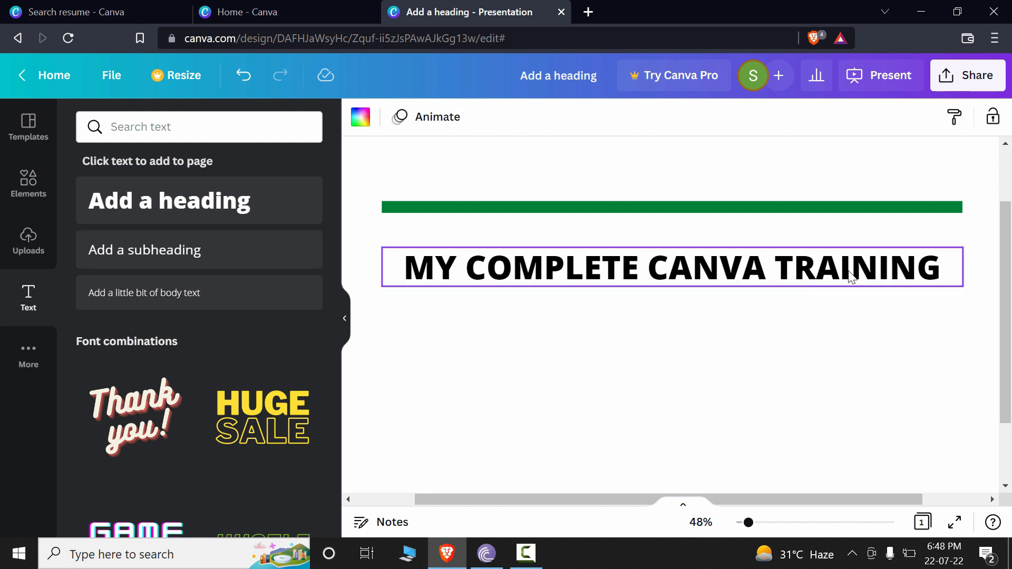
left_click(848, 271)
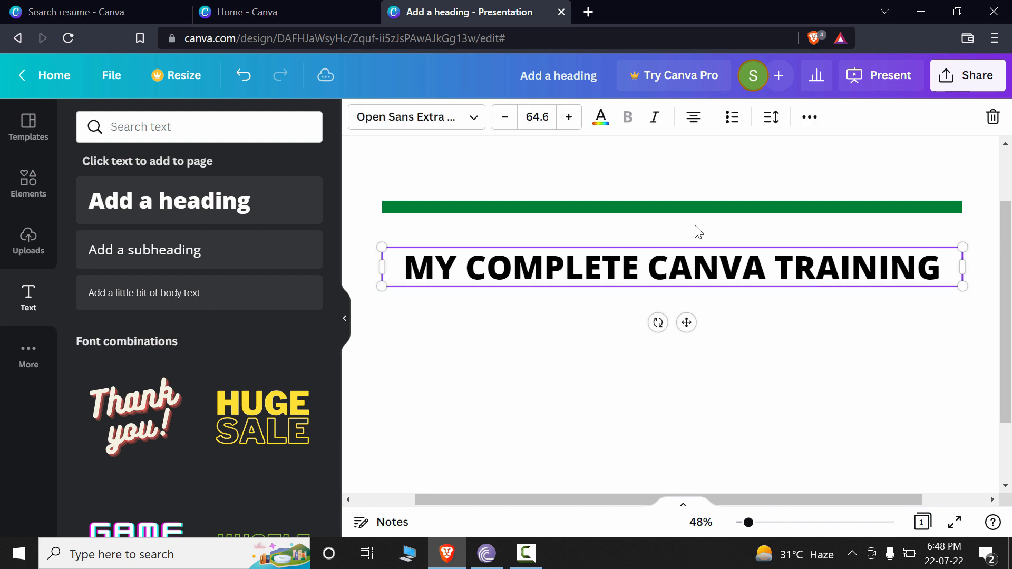
left_click(770, 125)
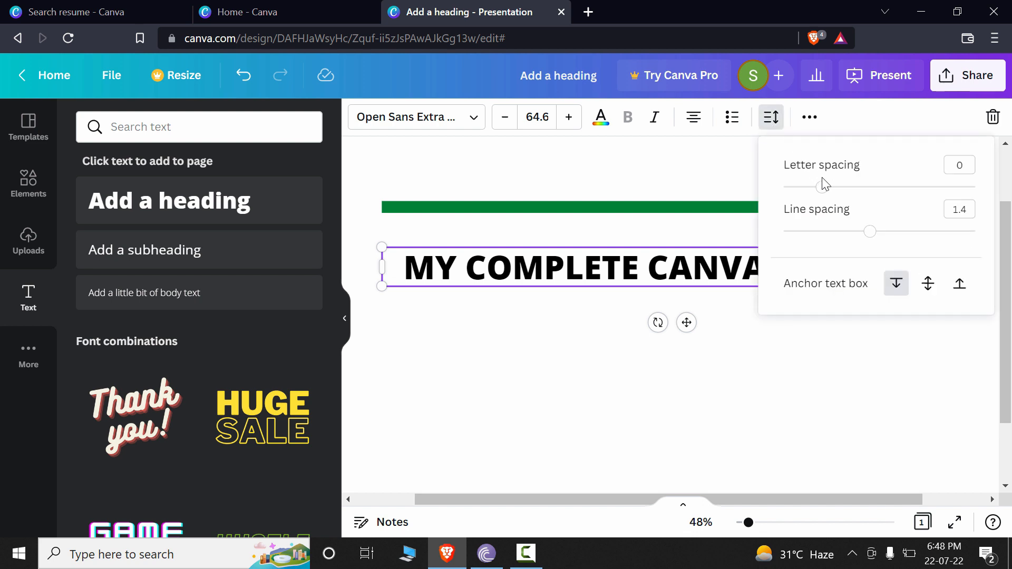
left_click_drag(823, 190, 881, 188)
left_click(881, 389)
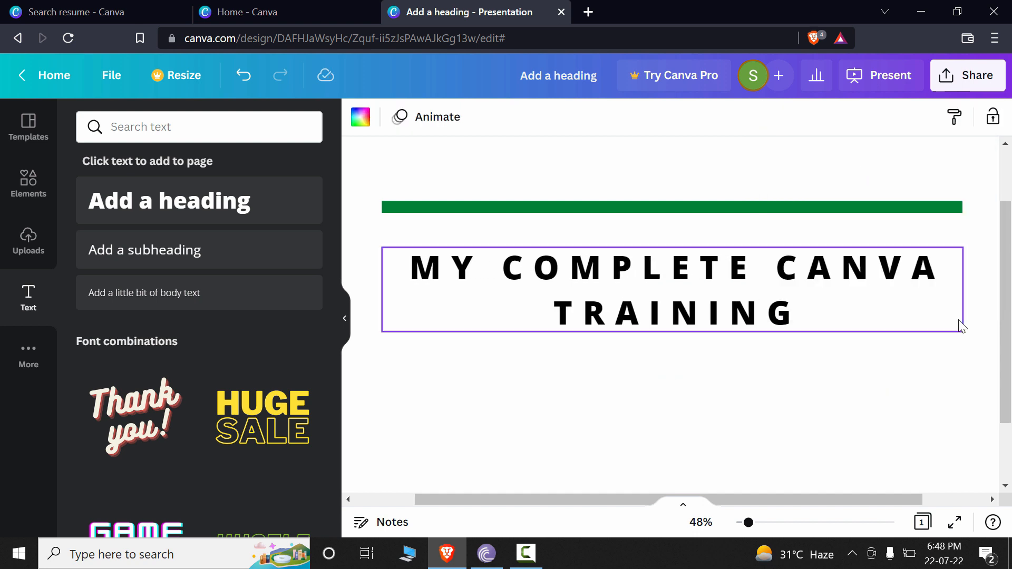
Step: Reduce the heading's font size to 43.6 so the widely spaced text fits on one line
left_click(846, 300)
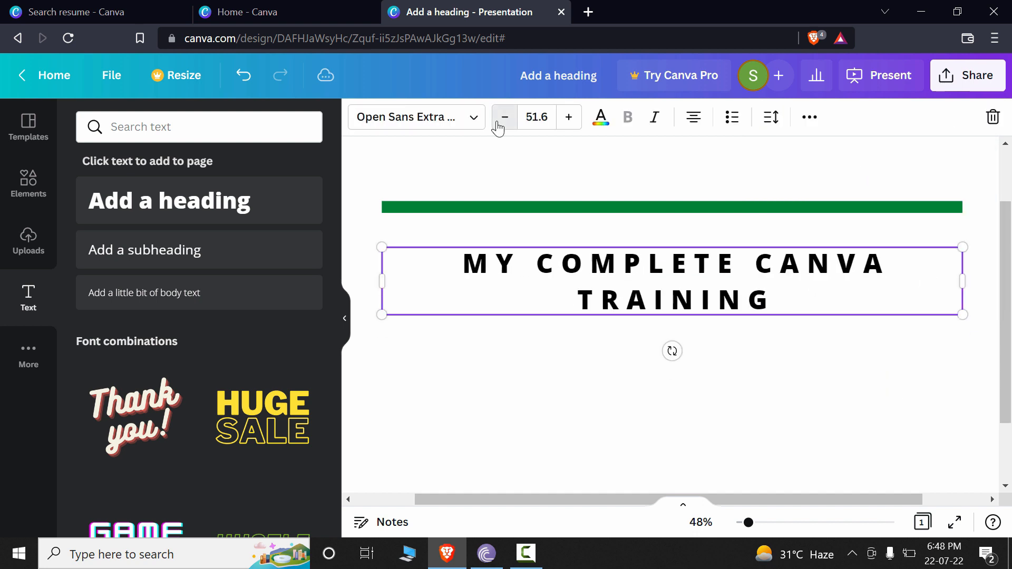
left_click(498, 125)
left_click(497, 125)
left_click(498, 125)
left_click(497, 125)
left_click(498, 125)
left_click(497, 125)
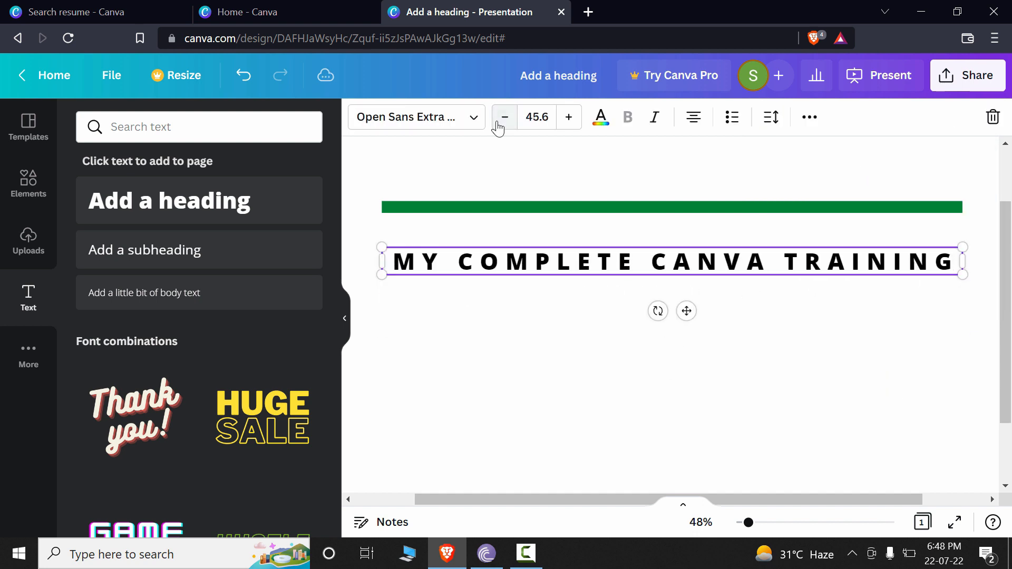
left_click(497, 126)
left_click(905, 442)
Step: Tighten the heading's letter spacing to the minimum so the letters overlap
left_click(782, 256)
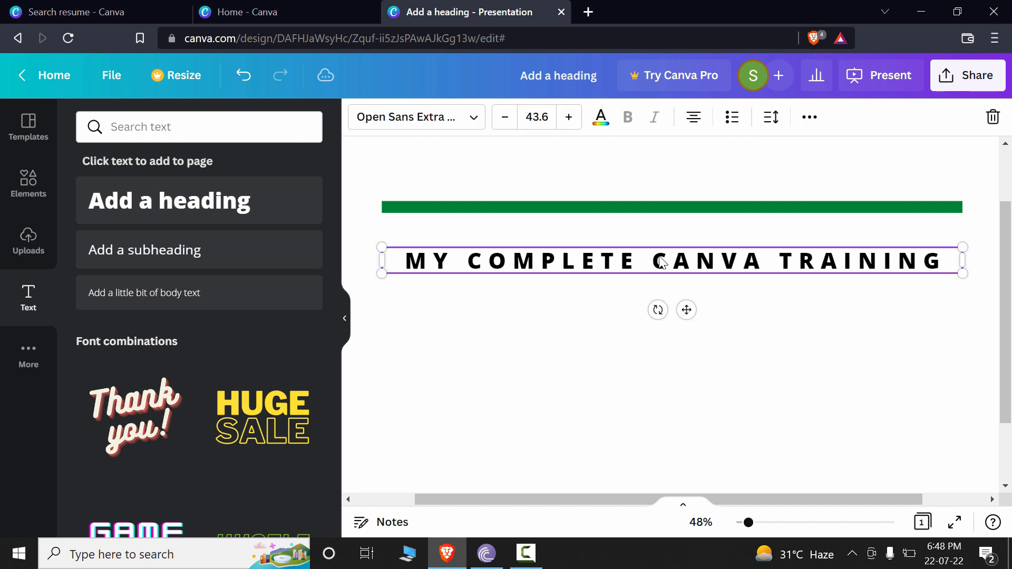
left_click(771, 117)
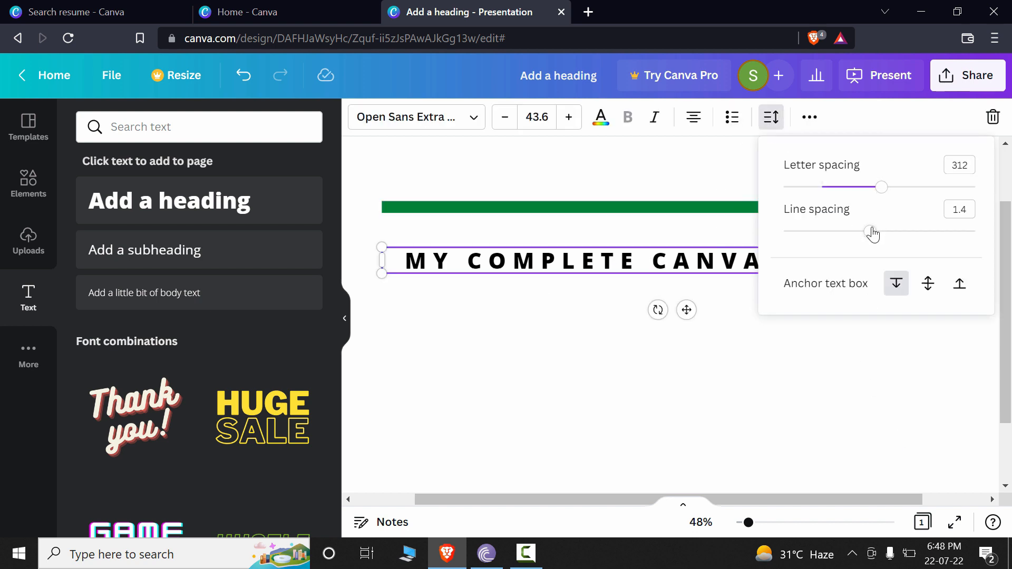
left_click_drag(882, 187, 784, 188)
left_click(722, 390)
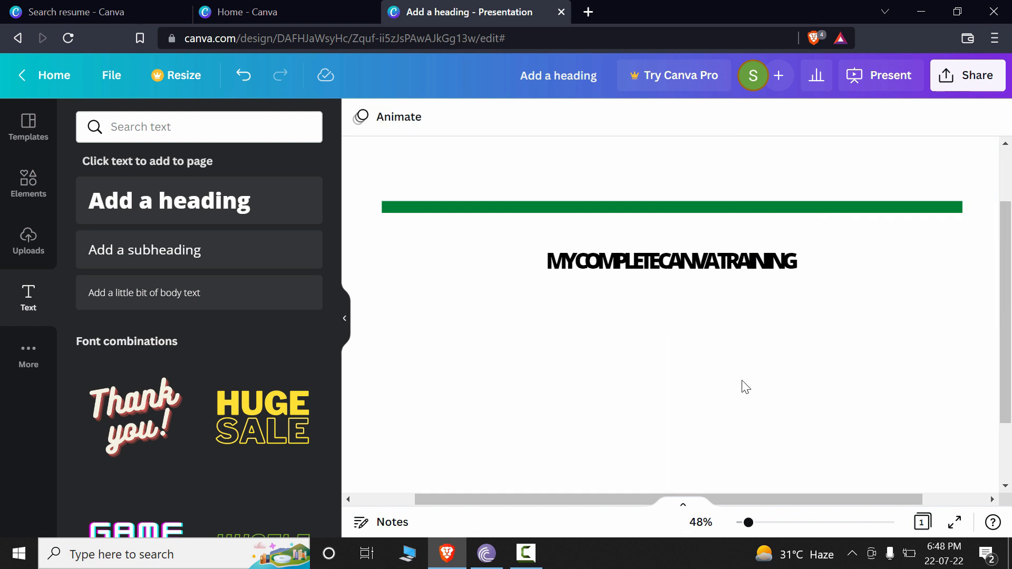
Step: Loosen the heading's letter spacing to slightly tighter than normal so the words are readable again
left_click(717, 266)
left_click(771, 117)
left_click(812, 187)
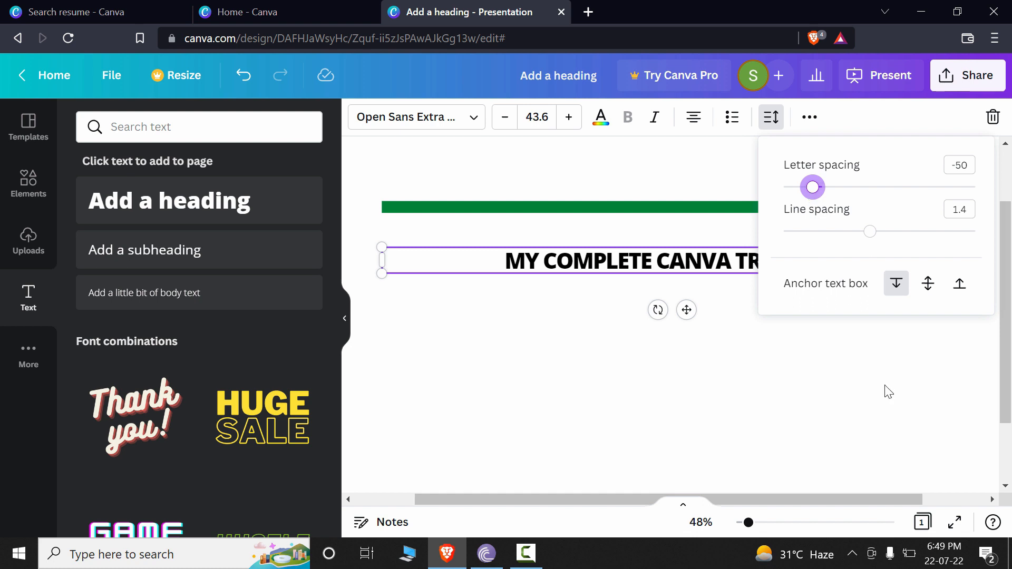
Step: Increase the heading's font size to 67.6
left_click(569, 118)
left_click(569, 118)
left_click(569, 118)
left_click(570, 118)
left_click(569, 118)
left_click(570, 118)
left_click(570, 118)
left_click(569, 118)
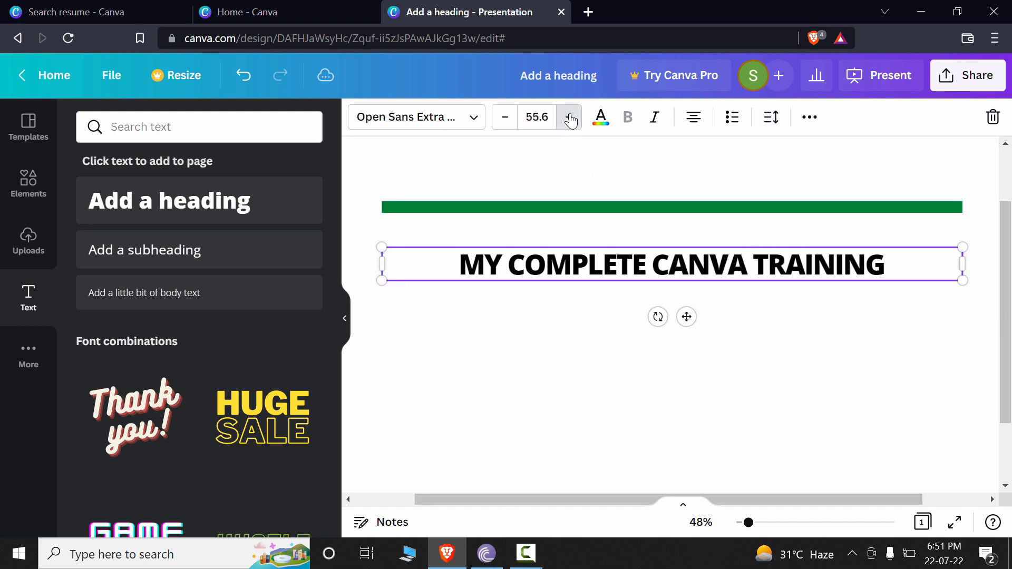
left_click(570, 118)
left_click(569, 119)
left_click(569, 118)
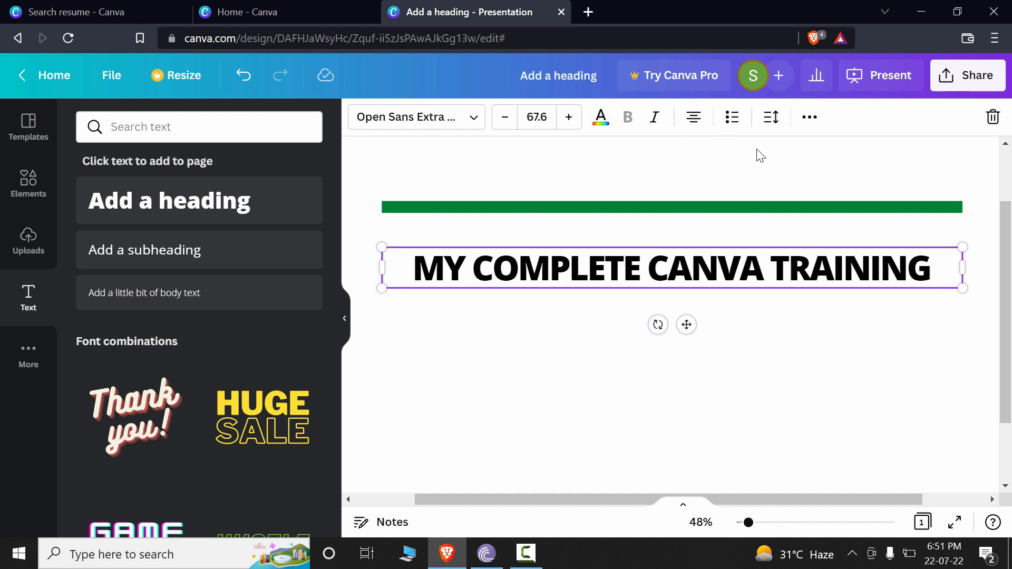
Step: Set the heading's letter spacing to -64
left_click(771, 117)
left_click_drag(817, 193, 810, 192)
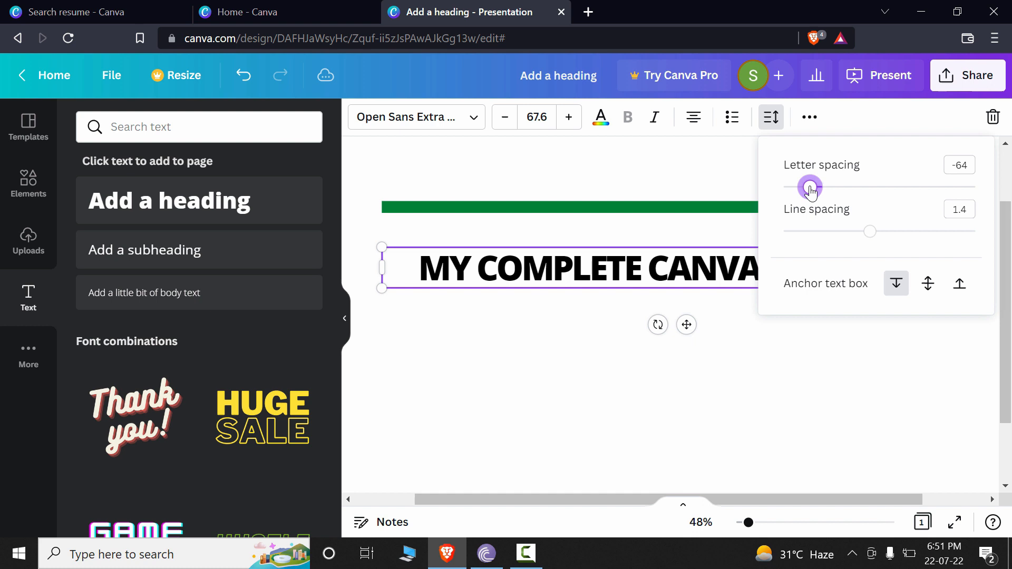
left_click(802, 365)
Step: Left-align the heading text and bring its letter spacing back up to about 0
left_click(715, 283)
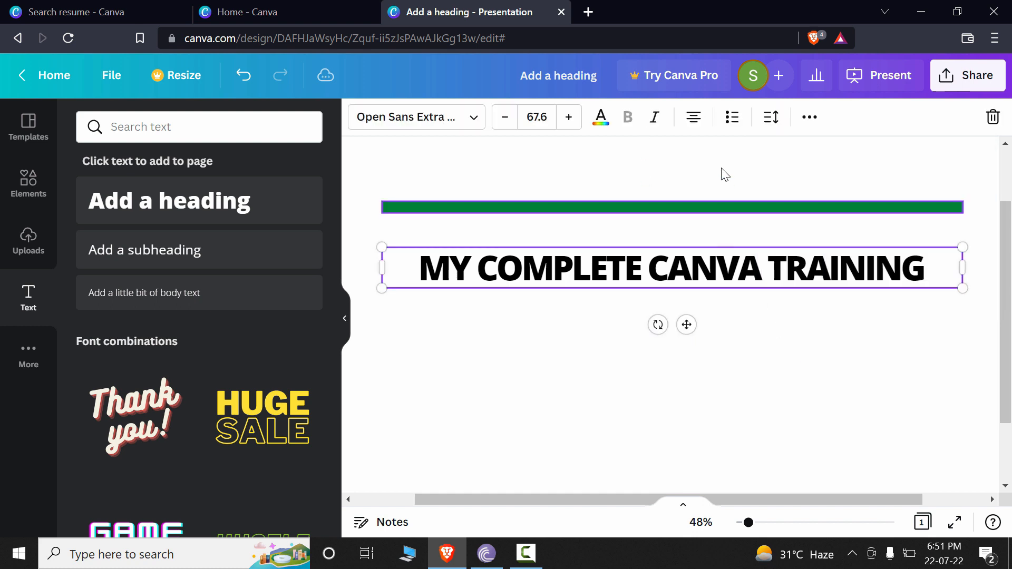
left_click(694, 126)
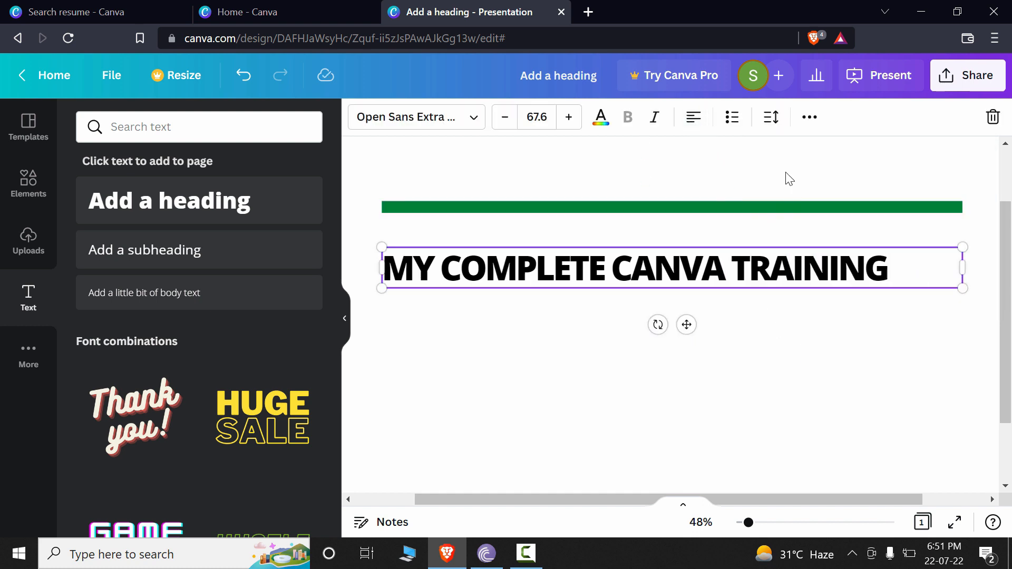
left_click(769, 117)
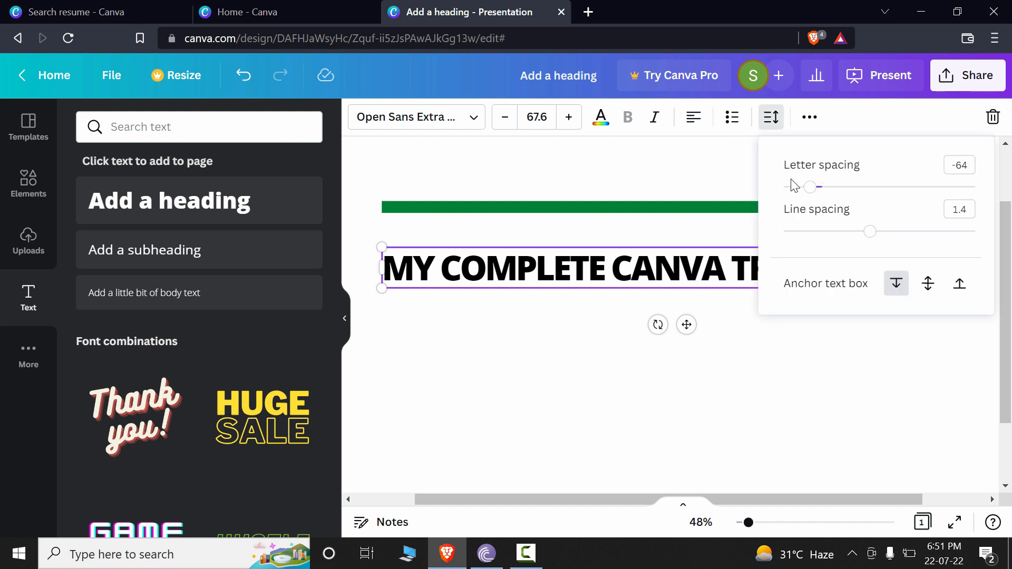
left_click_drag(813, 193, 815, 193)
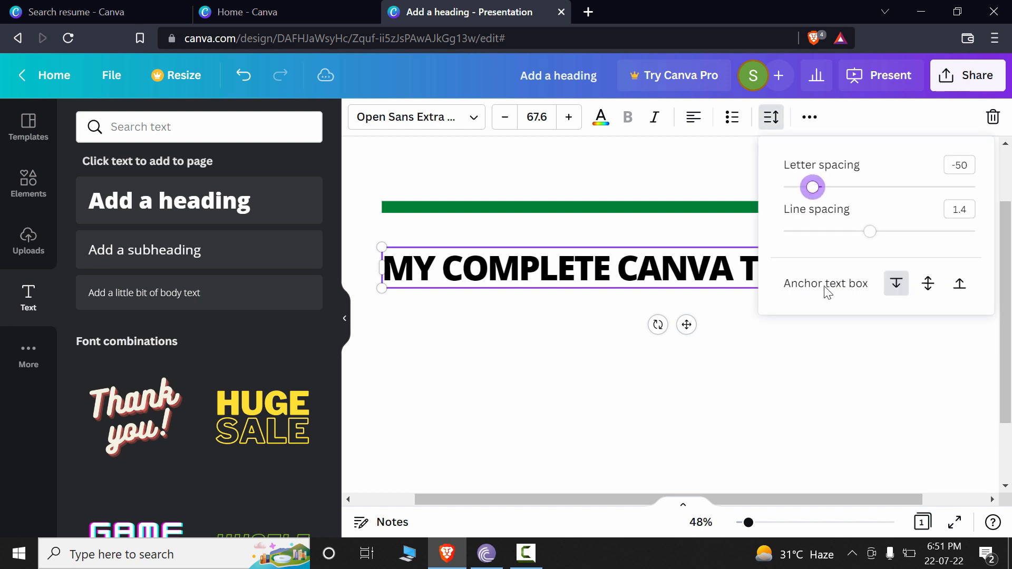
scroll(826, 291, "down", 1)
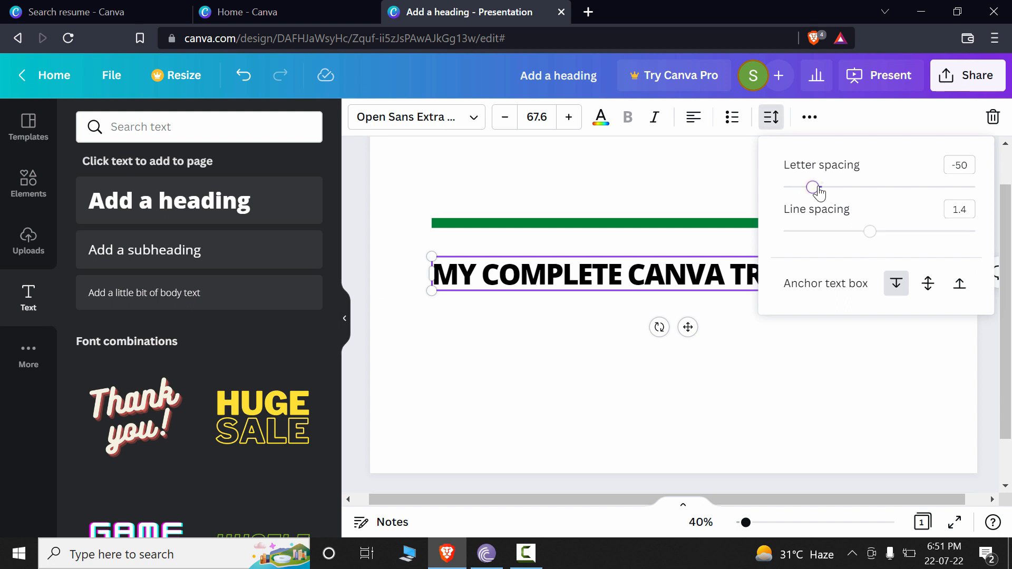
mouse_move(819, 193)
left_mouse_down()
mouse_move(831, 190)
mouse_move(821, 187)
left_mouse_up()
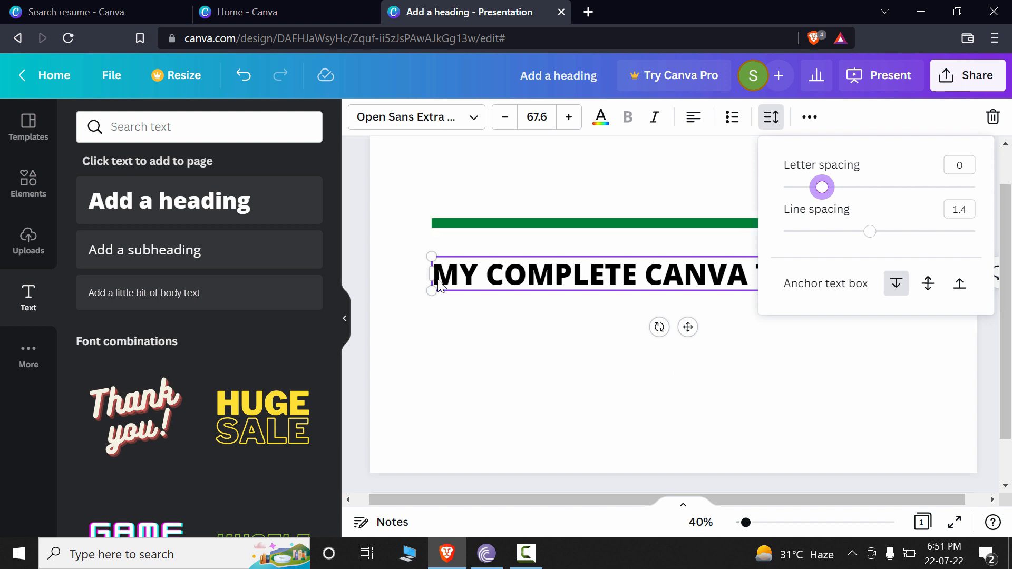
mouse_move(819, 192)
left_mouse_down()
mouse_move(829, 191)
mouse_move(819, 194)
left_mouse_up()
Step: Right-align the heading text and tighten its letter spacing slightly
left_click(692, 120)
left_click(696, 123)
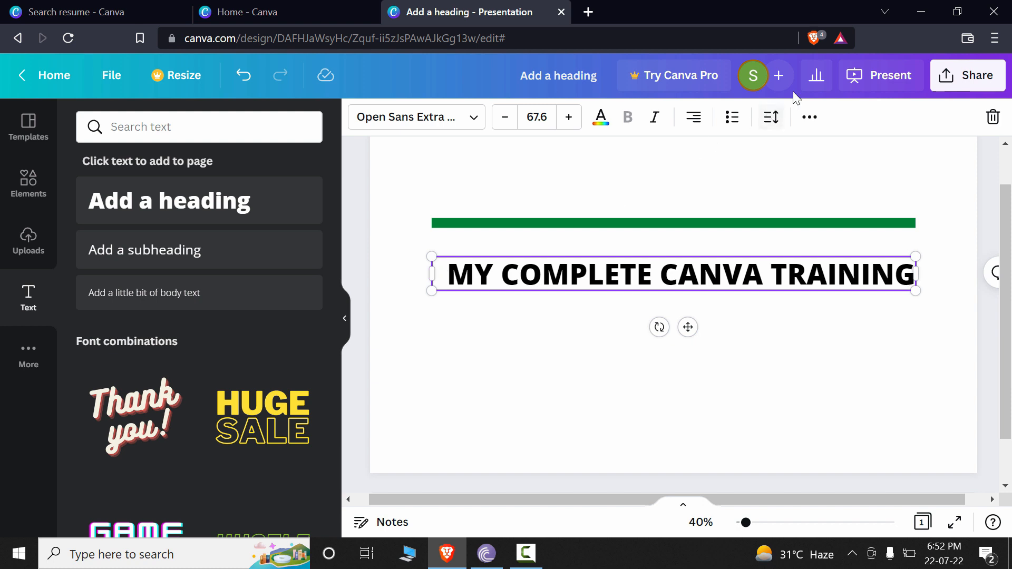
left_click(781, 127)
mouse_move(822, 189)
left_mouse_down()
mouse_move(808, 188)
mouse_move(820, 188)
left_mouse_up()
left_click(449, 243)
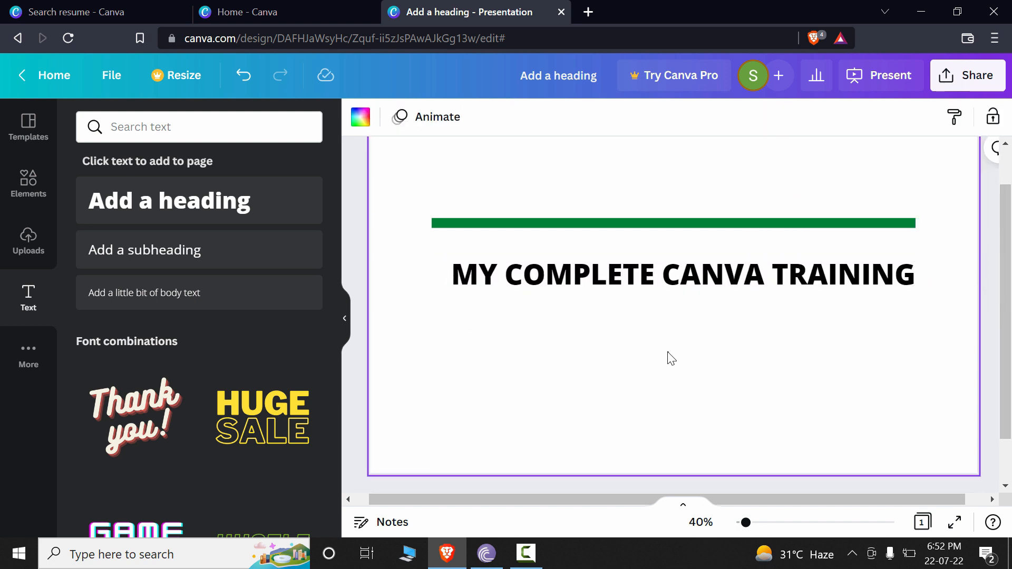
Step: Move the heading straight up so it sits close beneath the green line
left_click(683, 276)
left_click_drag(682, 280, 686, 259)
left_click(700, 222)
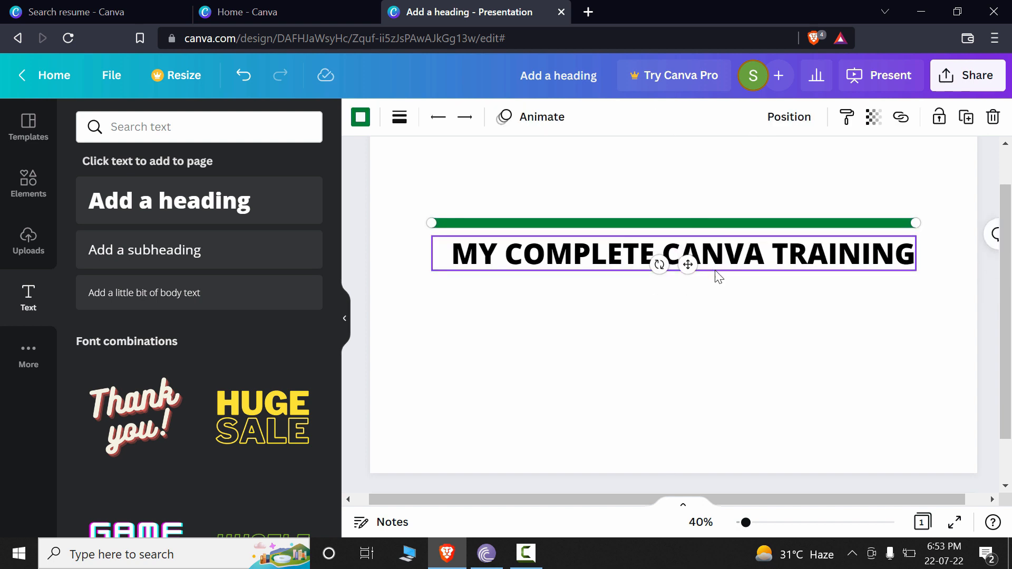
left_click(842, 298)
Step: Centre-align the heading text within its text box
left_click(567, 255)
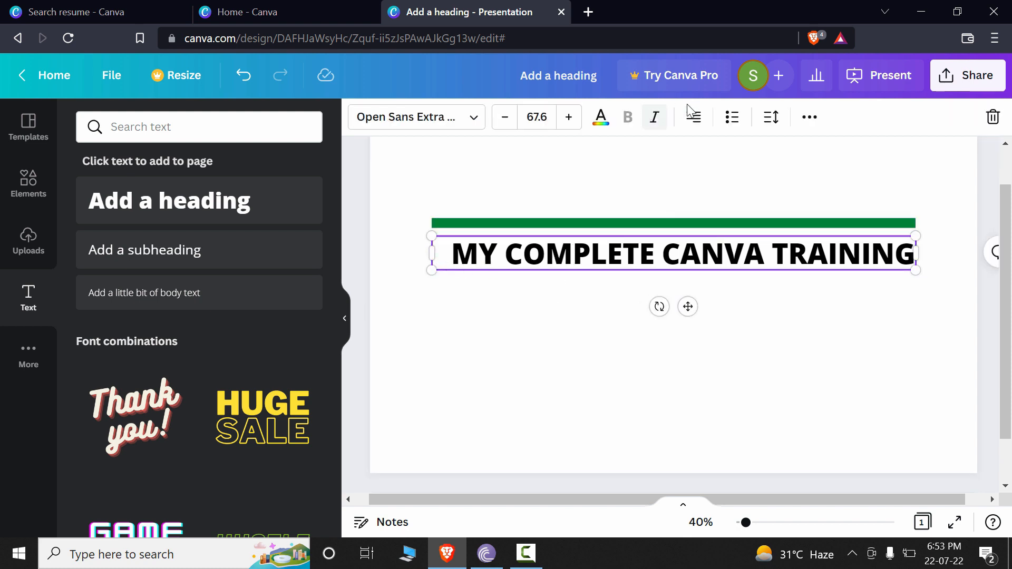
left_click(685, 119)
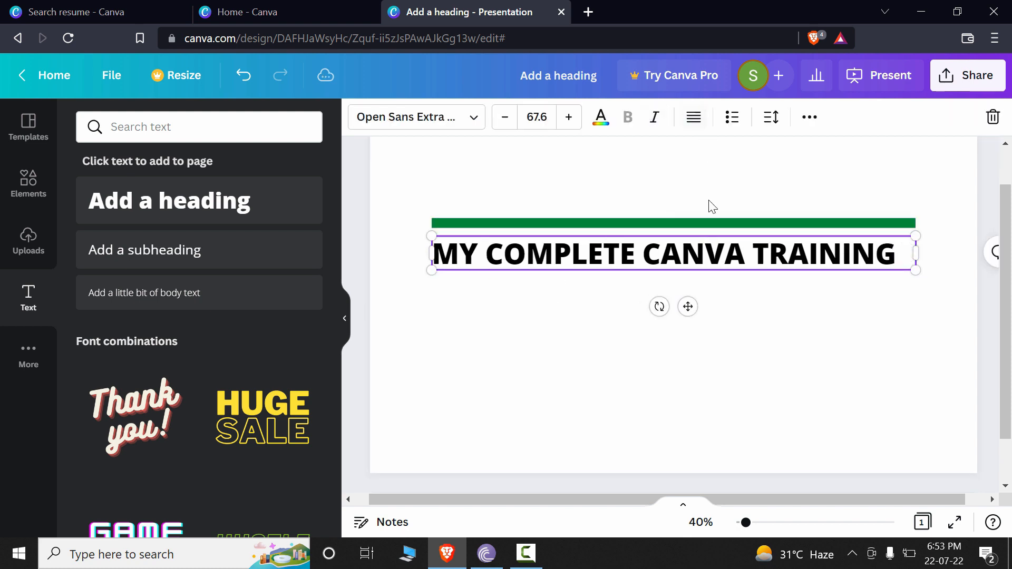
left_click(694, 121)
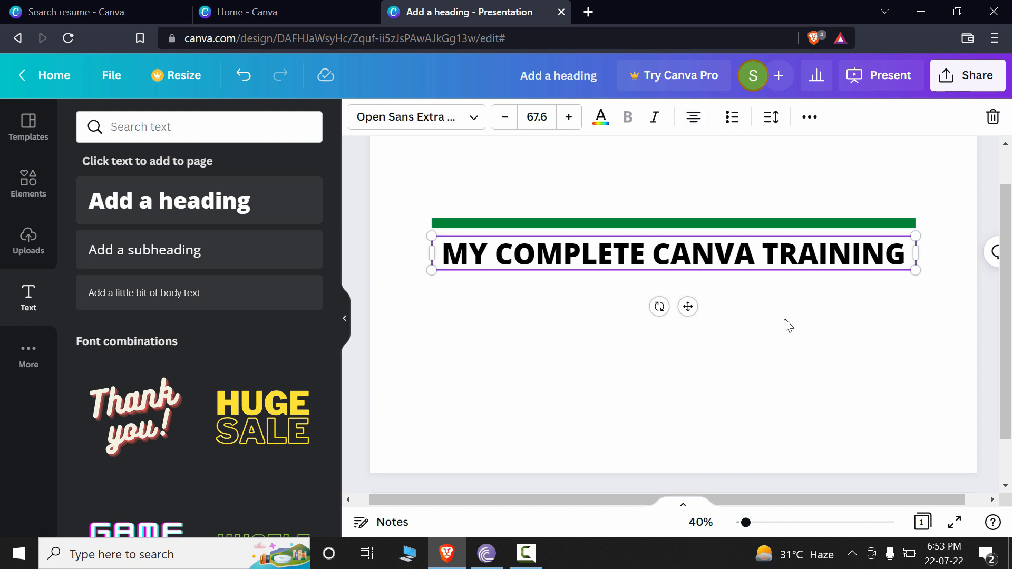
left_click(934, 343)
Step: Widen the heading's letter spacing slightly so the text spans the full width of the green line
left_click(844, 260)
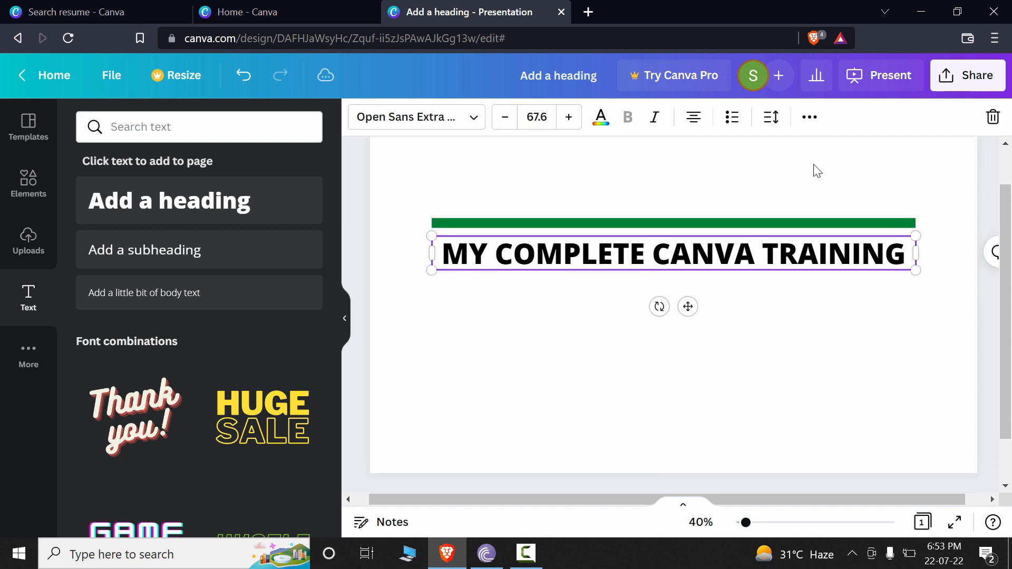
left_click(771, 119)
left_click_drag(821, 188, 821, 187)
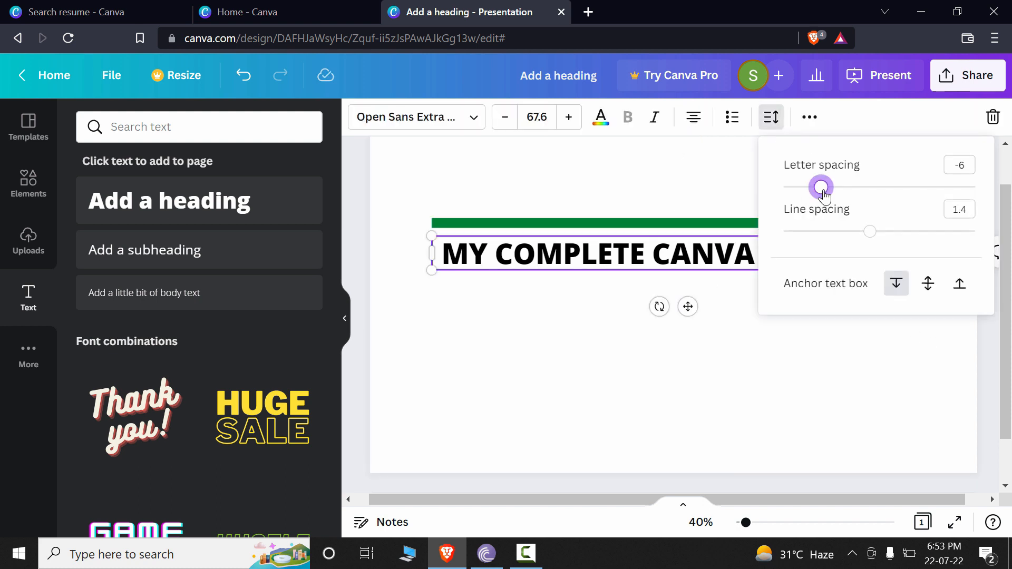
left_click(856, 336)
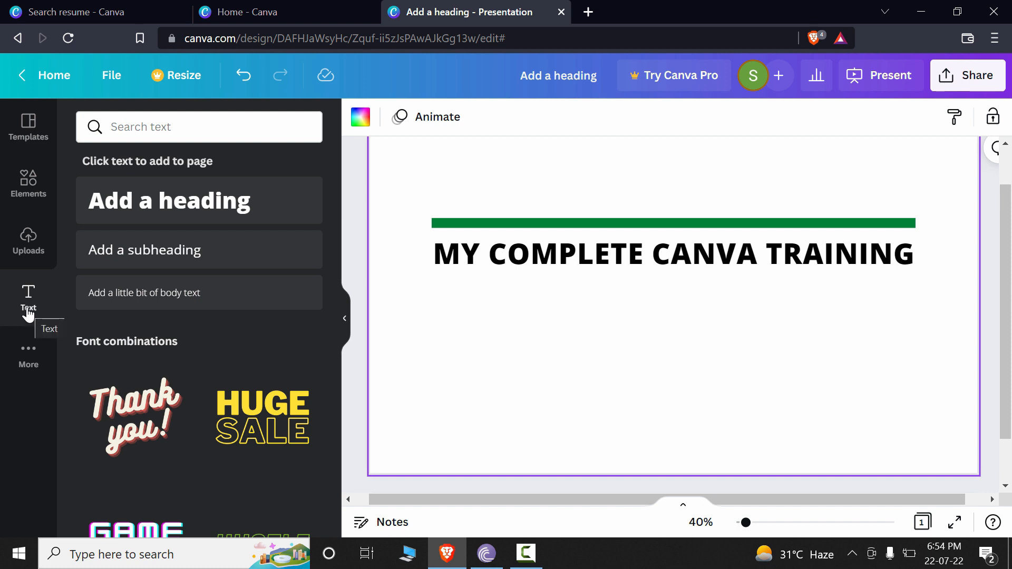
Step: Add the subheading "The Advance Level" and widen its letter spacing until it spans nearly the heading's width
left_click(190, 264)
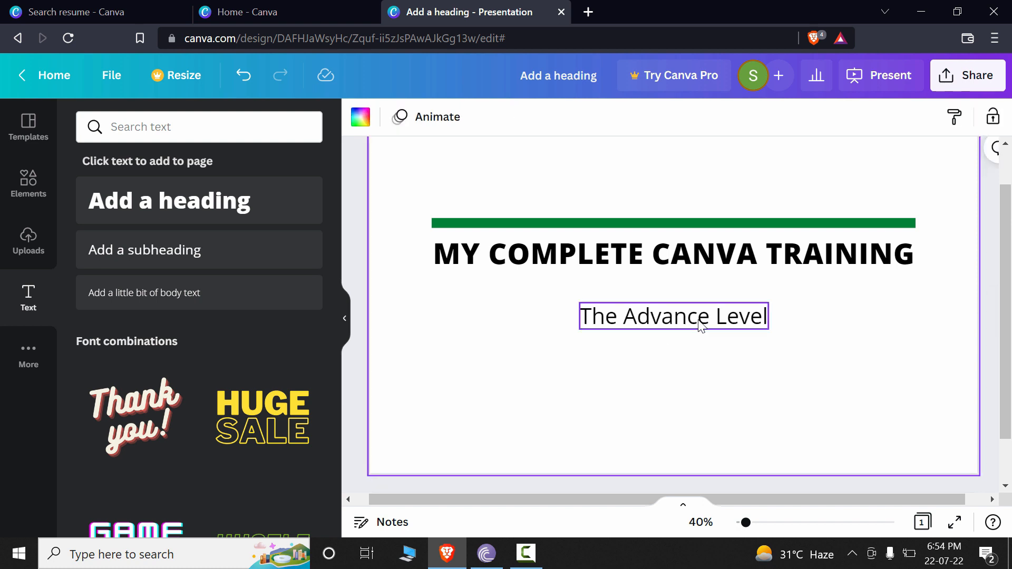
left_click(737, 325)
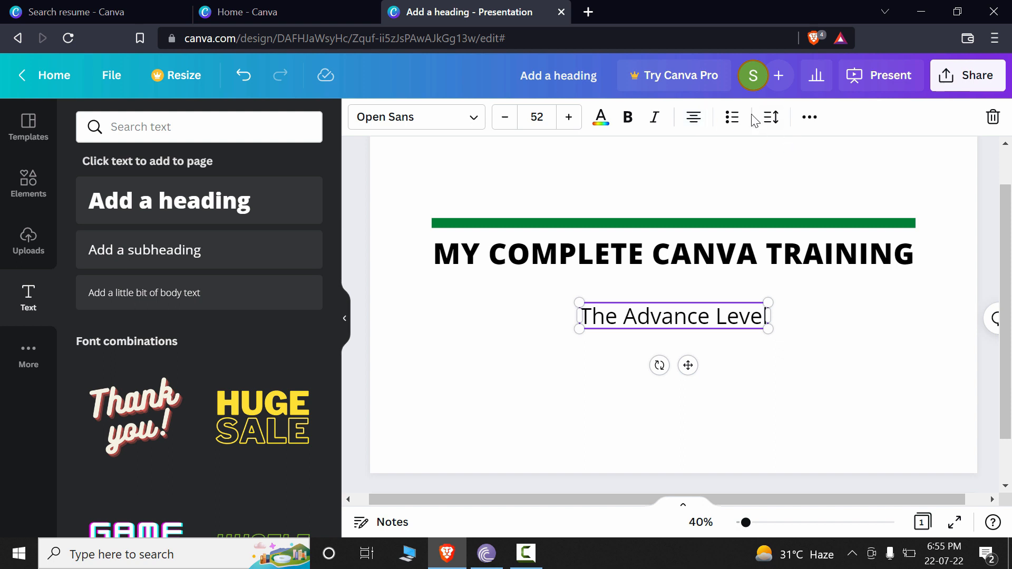
left_click(768, 126)
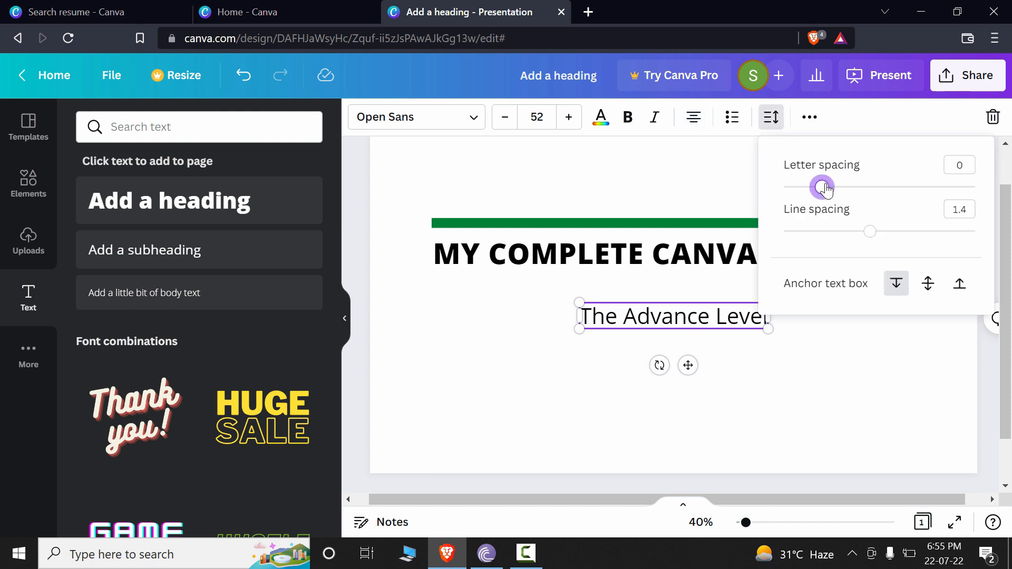
left_click_drag(821, 188, 972, 191)
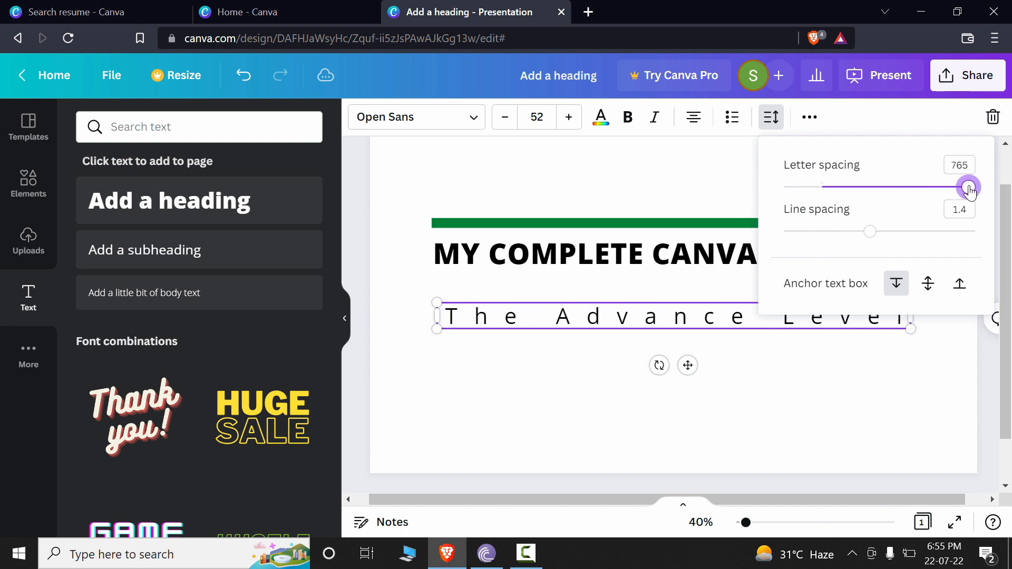
Step: Move the subheading up so it sits centred just beneath the heading
mouse_move(766, 318)
left_mouse_down()
mouse_move(761, 275)
mouse_move(761, 302)
left_mouse_up()
left_click(844, 319)
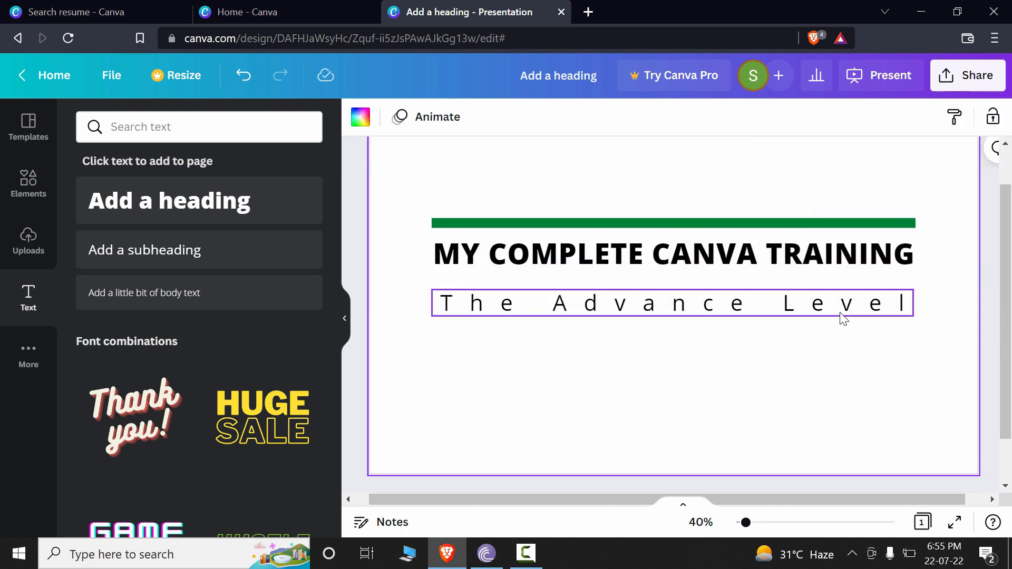